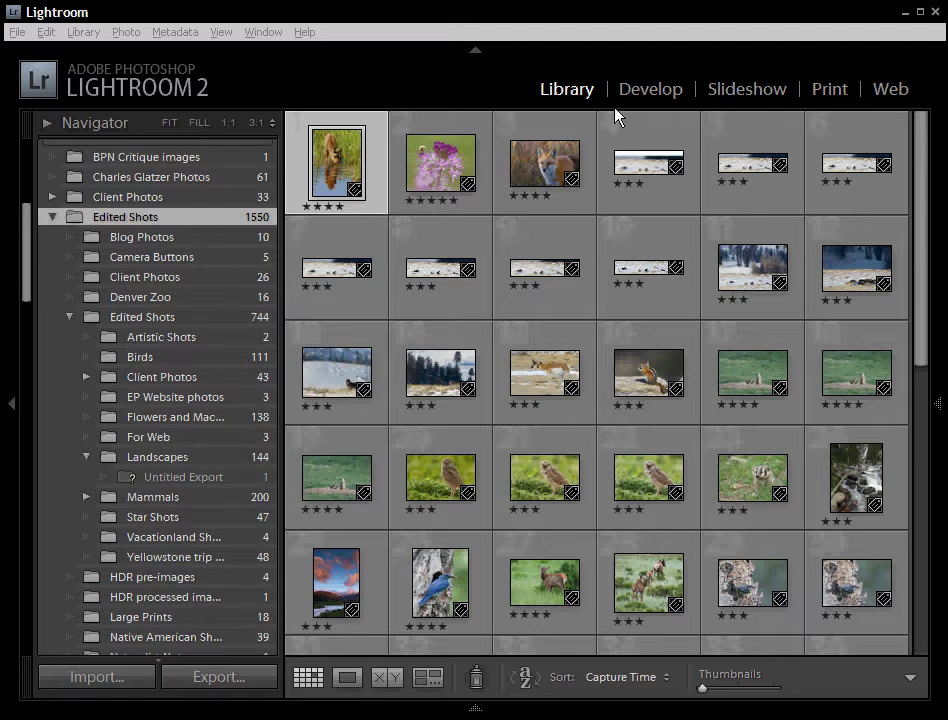
- Pin the bottom filmstrip and filter bar panel open
{"action": "mouse_move", "coordinate": [586, 172]}
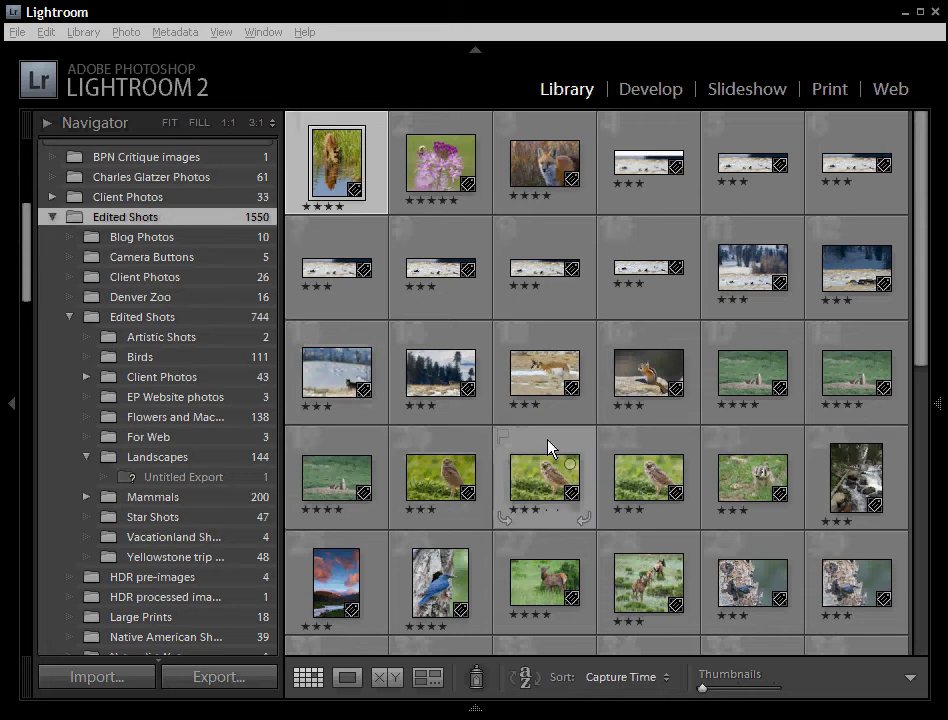
{"action": "mouse_move", "coordinate": [492, 516]}
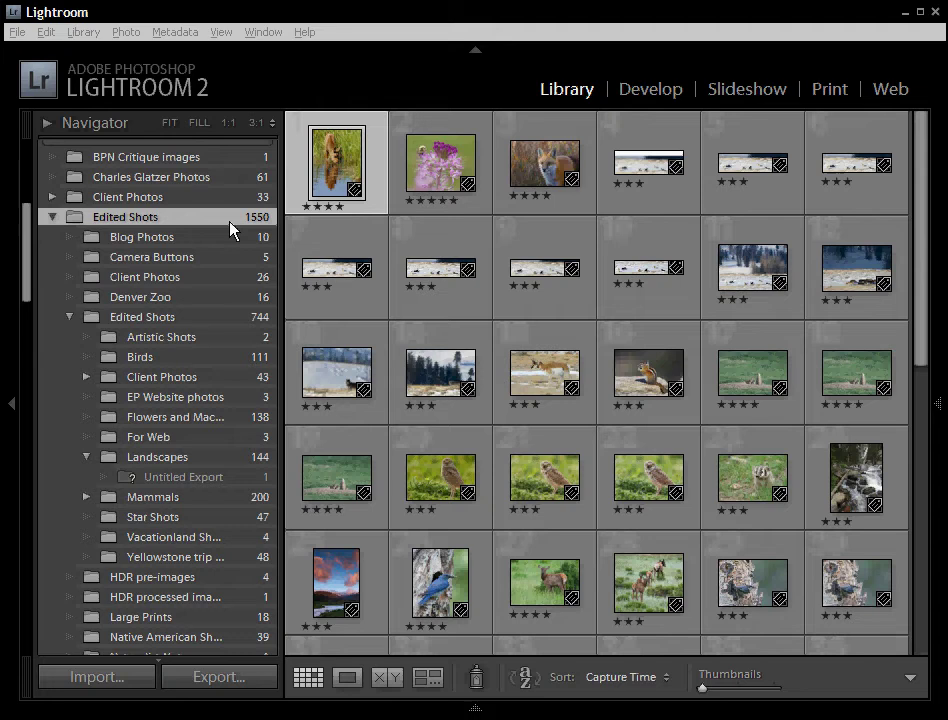
{"action": "scroll", "coordinate": [231, 245], "scroll_direction": "down", "scroll_amount": 3}
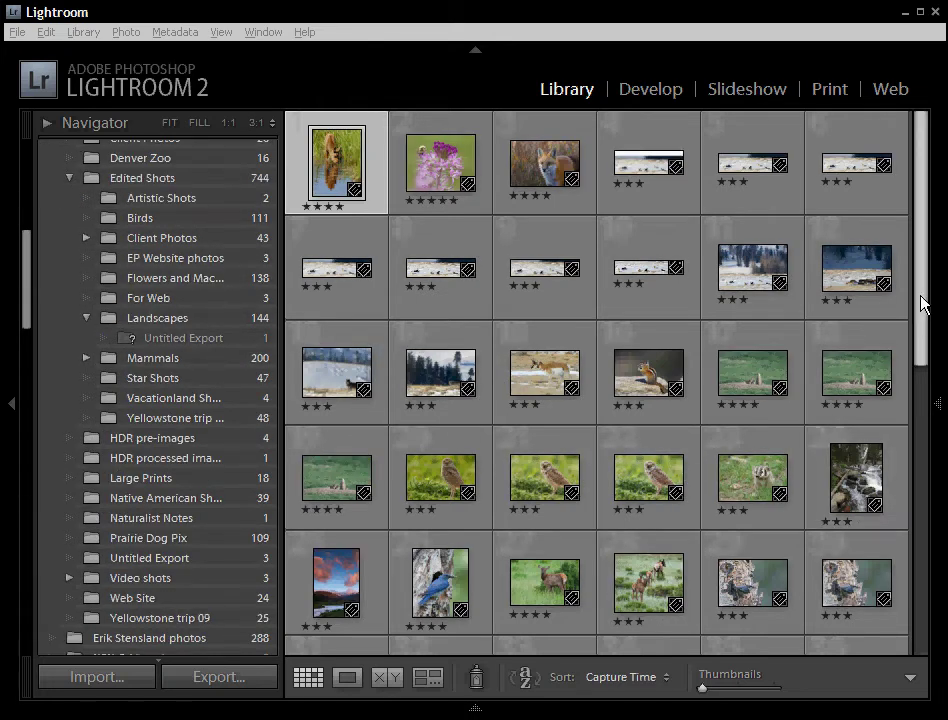
{"action": "left_click_drag", "start_coordinate": [922, 305], "coordinate": [940, 601]}
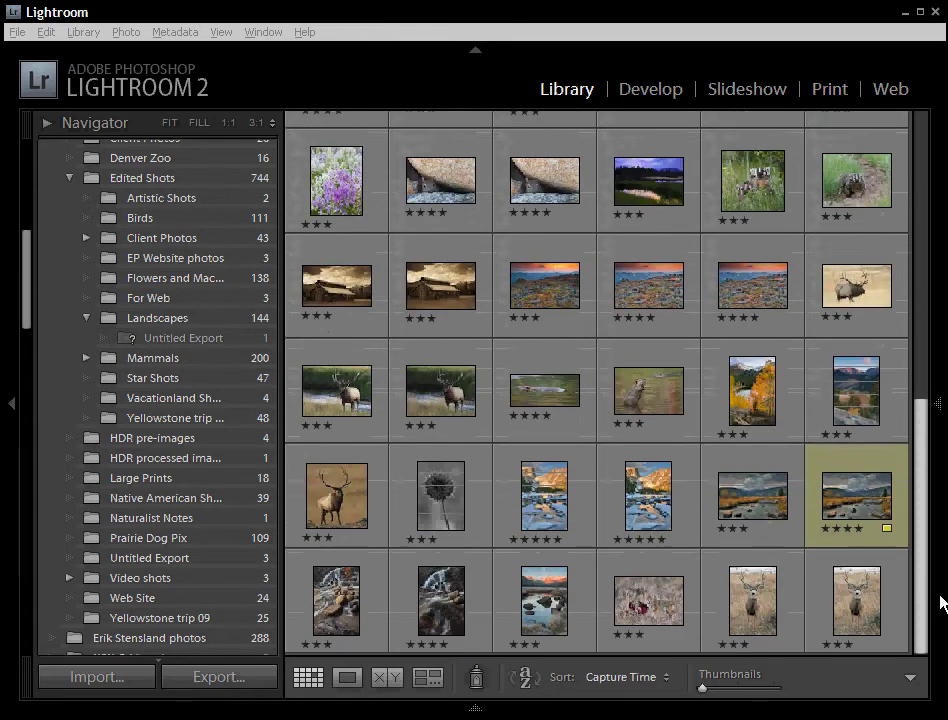
{"action": "left_click", "coordinate": [475, 712]}
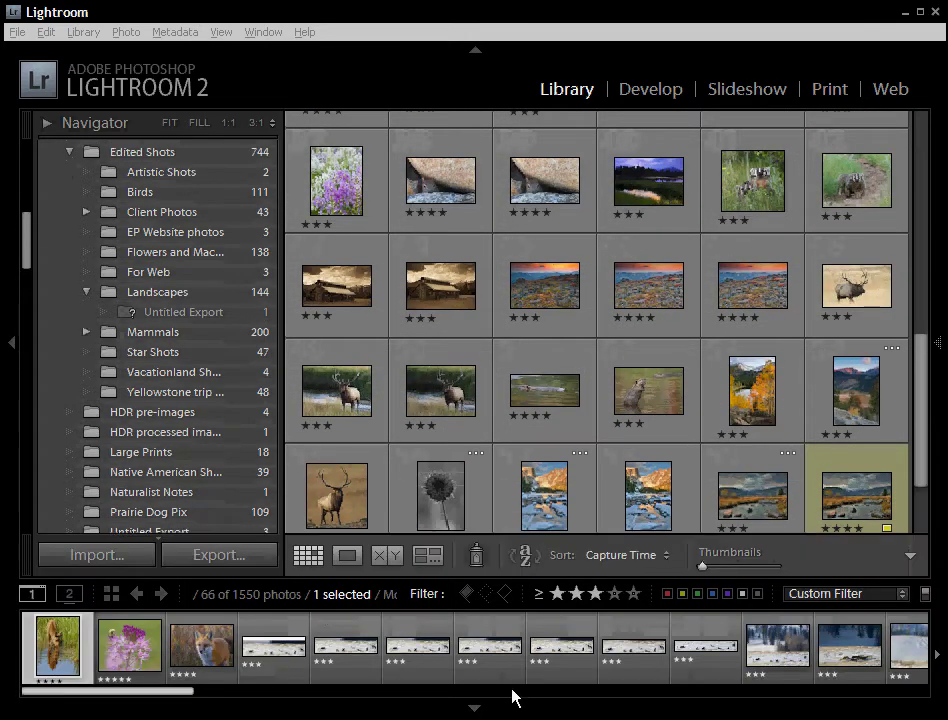
- Set the rating filter to two stars and up, showing 116 of 1550 photos
{"action": "left_click", "coordinate": [577, 593]}
{"action": "left_click_drag", "start_coordinate": [922, 120], "coordinate": [914, 546]}
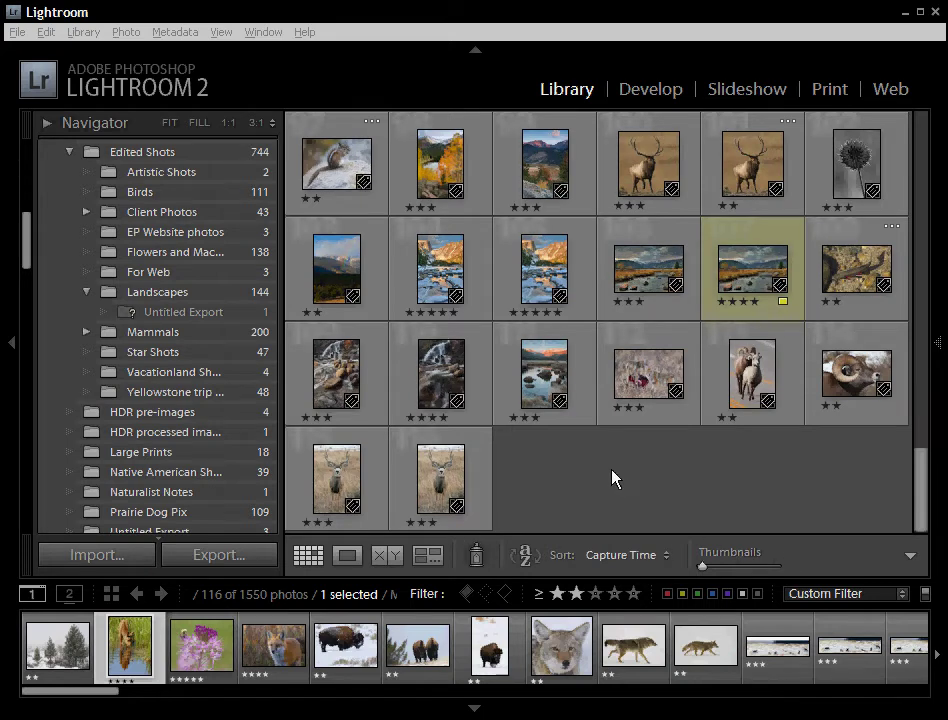
{"action": "scroll", "coordinate": [615, 480], "scroll_direction": "up", "scroll_amount": 3}
{"action": "scroll", "coordinate": [605, 405], "scroll_direction": "up", "scroll_amount": 3}
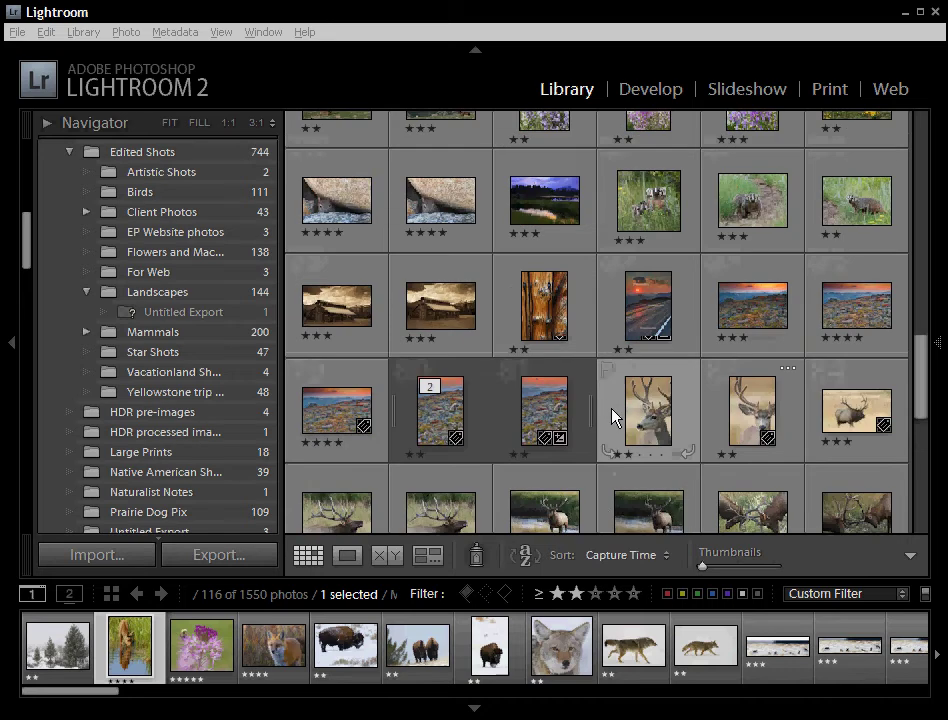
{"action": "scroll", "coordinate": [614, 440], "scroll_direction": "up", "scroll_amount": 3}
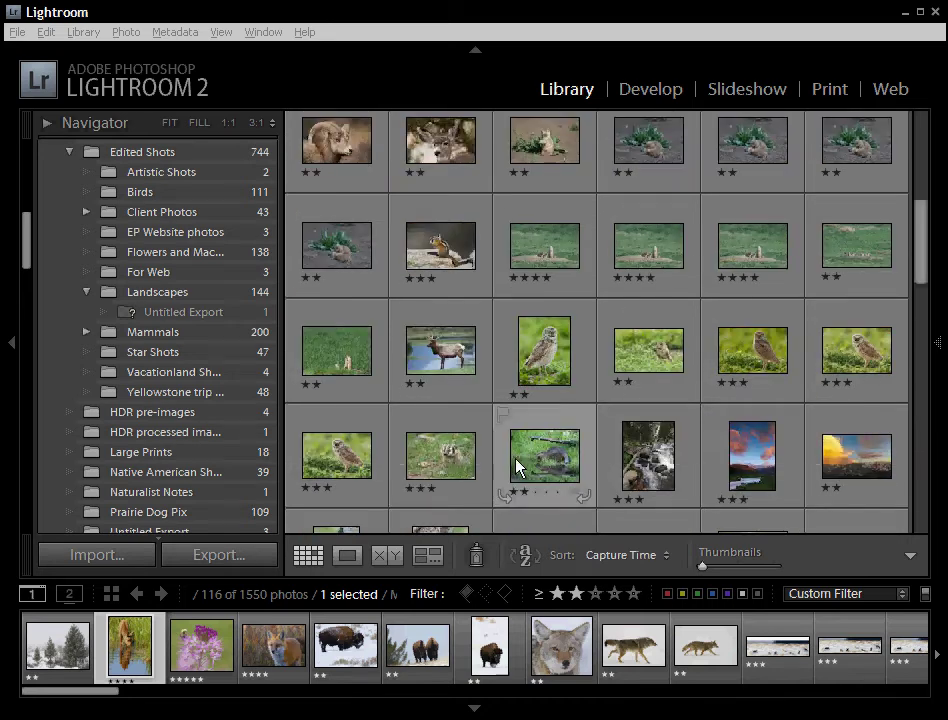
- Cycle the thumbnail info overlays with J and scroll the grid down to the deer photos
{"action": "key", "text": "j"}
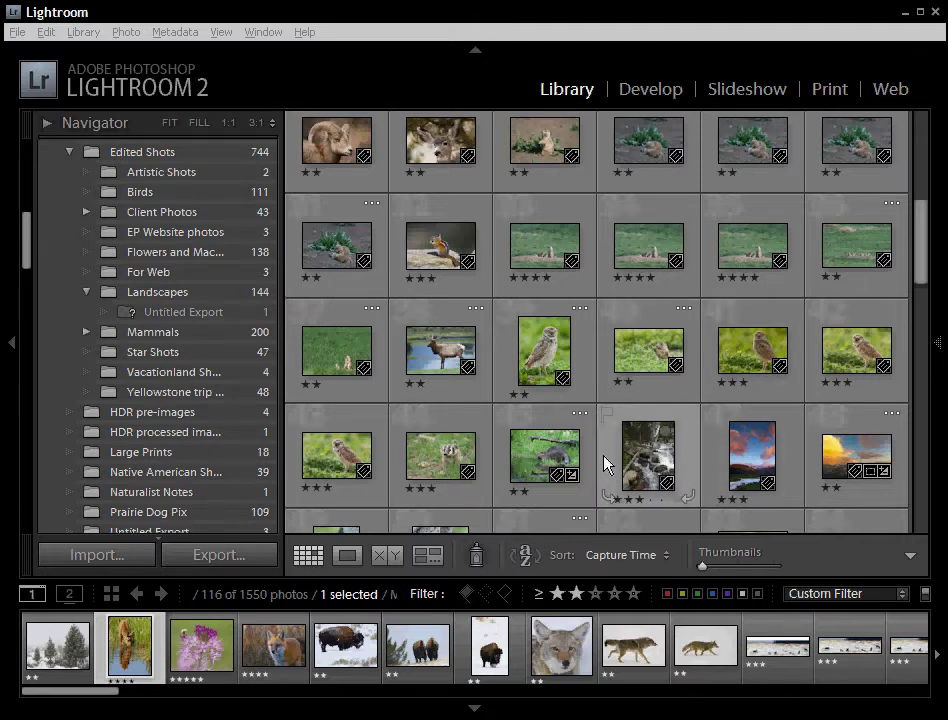
{"action": "scroll", "coordinate": [604, 464], "scroll_direction": "down", "scroll_amount": 3}
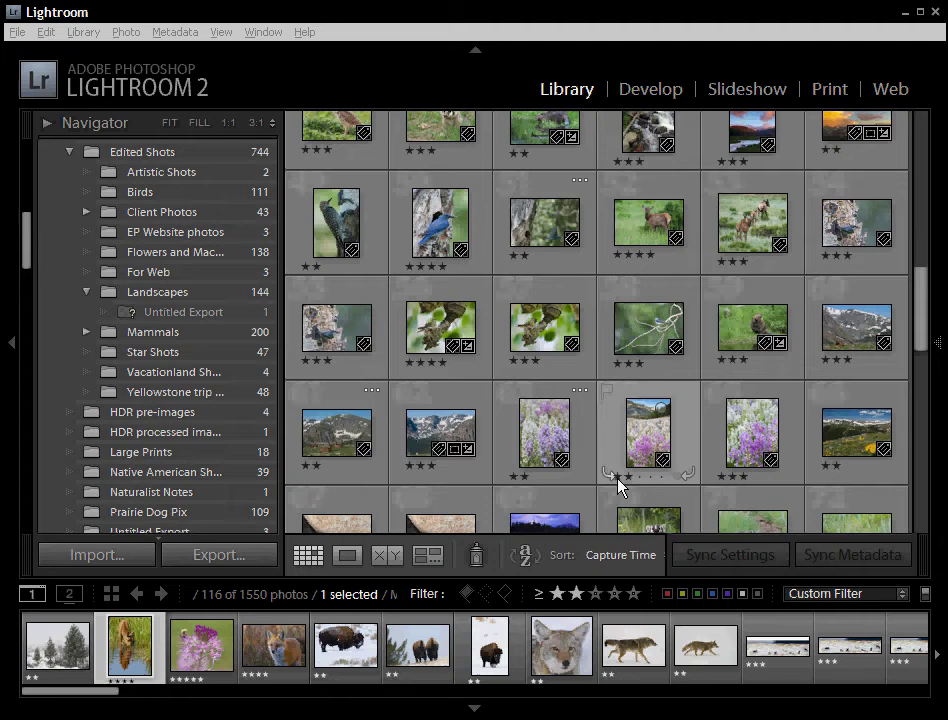
{"action": "scroll", "coordinate": [609, 470], "scroll_direction": "down", "scroll_amount": 2}
{"action": "scroll", "coordinate": [607, 474], "scroll_direction": "down", "scroll_amount": 1}
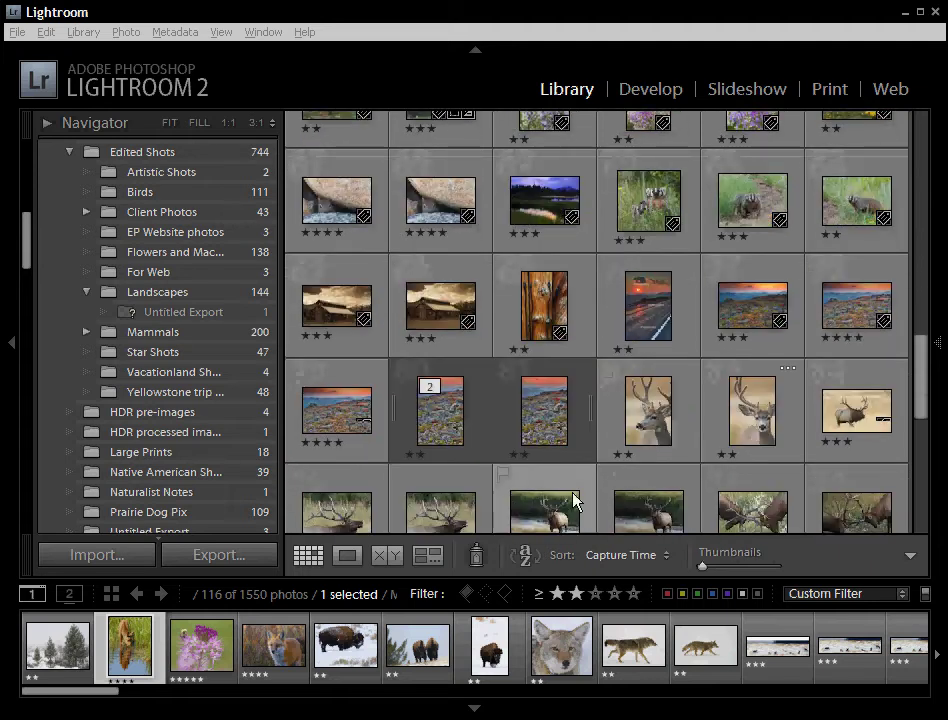
{"action": "scroll", "coordinate": [514, 505], "scroll_direction": "down", "scroll_amount": 2}
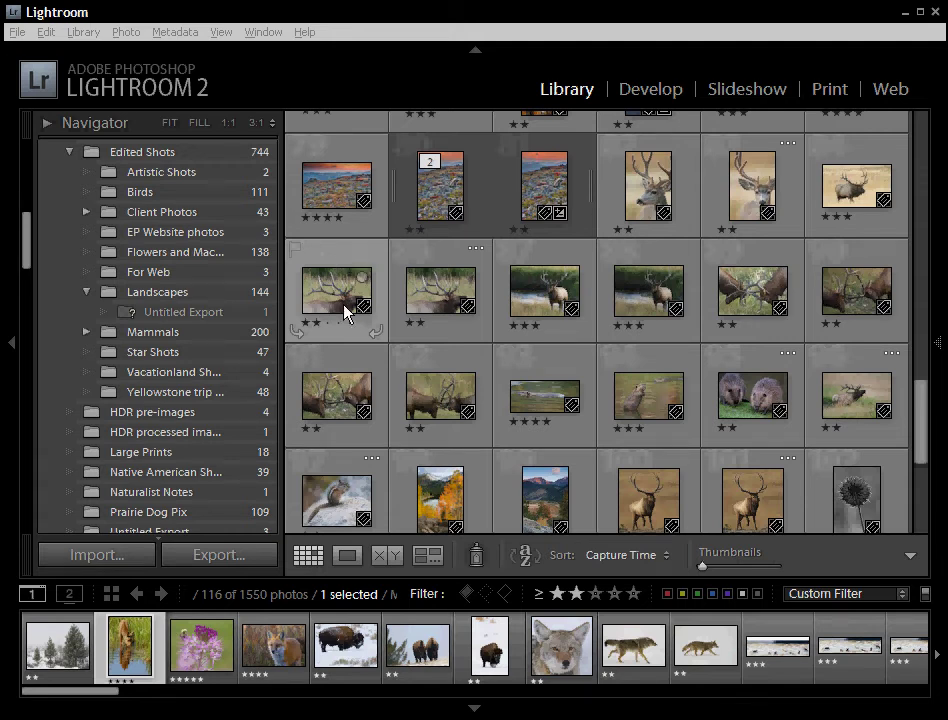
- Select the first deer portrait through the elk photo, three photos in all
{"action": "left_click", "coordinate": [345, 254]}
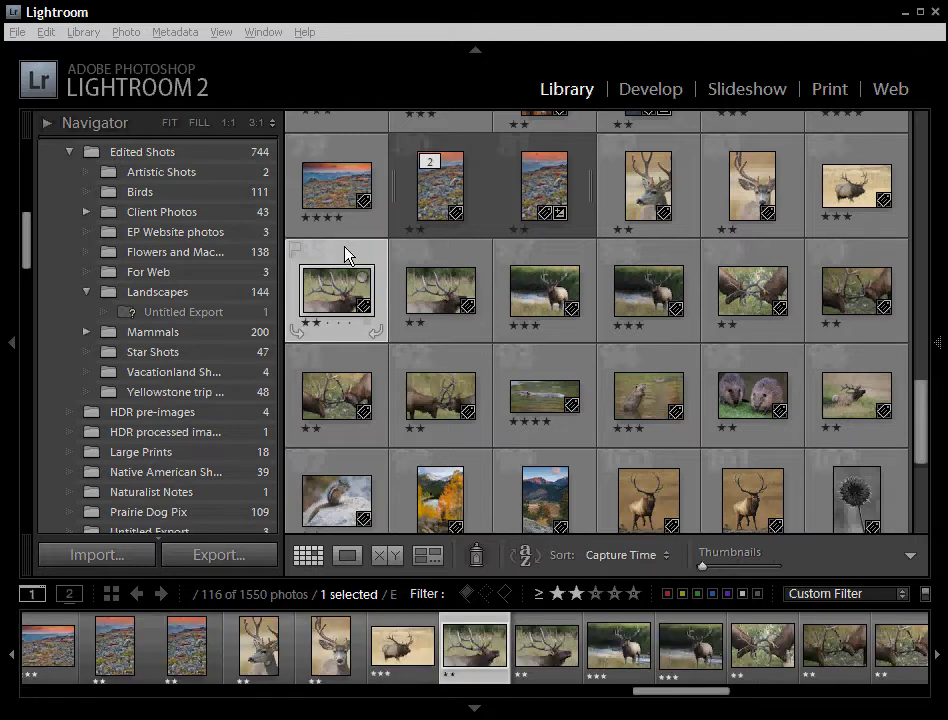
{"action": "left_click", "coordinate": [450, 362], "text": "shift"}
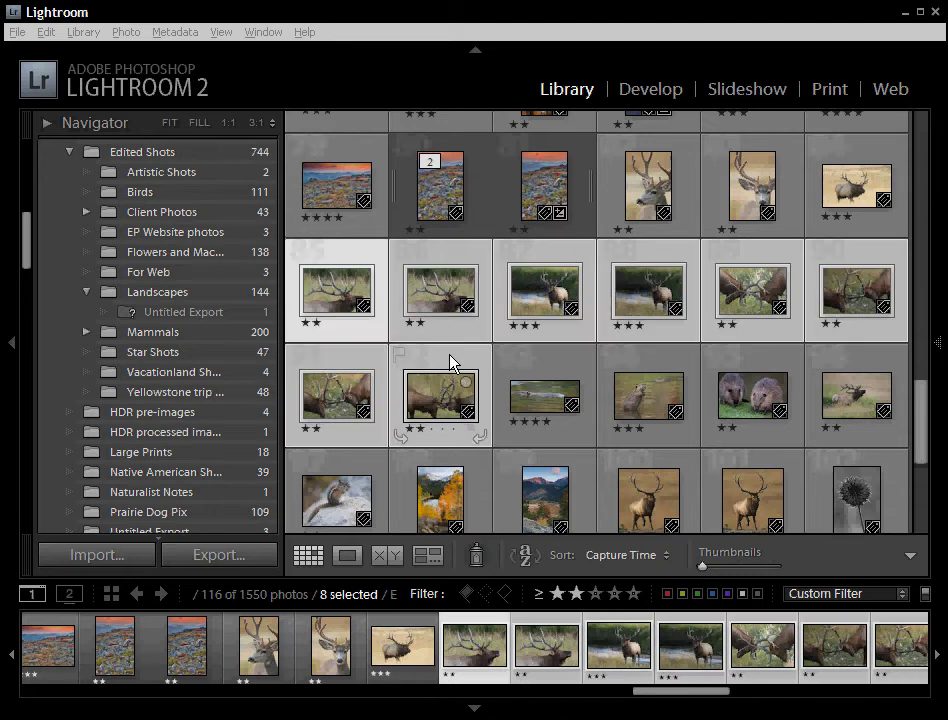
{"action": "left_click", "coordinate": [237, 654]}
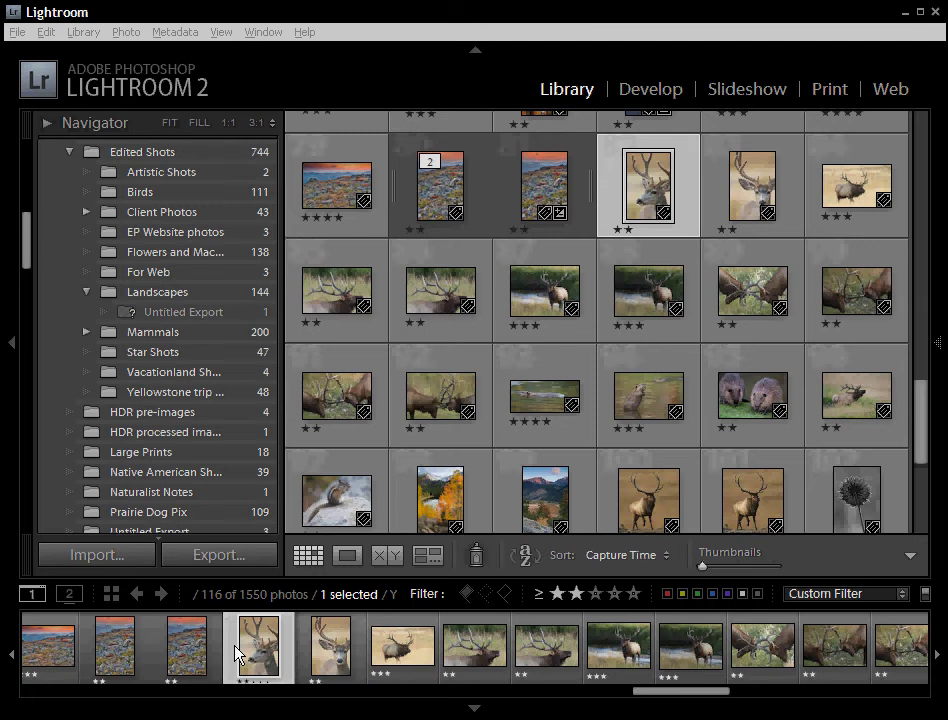
{"action": "left_click", "coordinate": [404, 630], "text": "shift"}
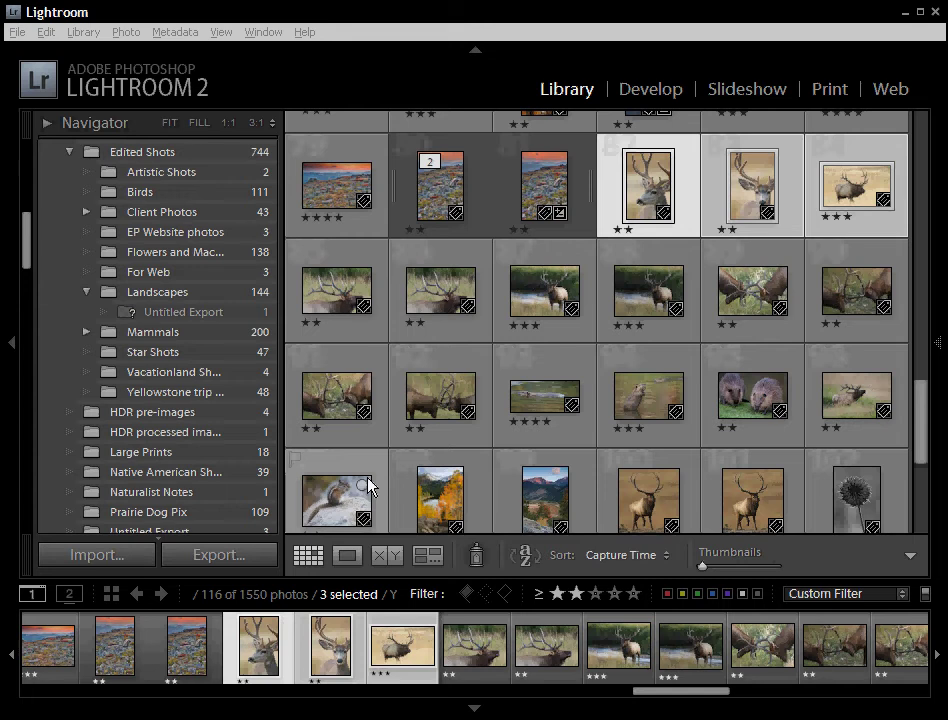
{"action": "left_click", "coordinate": [243, 565]}
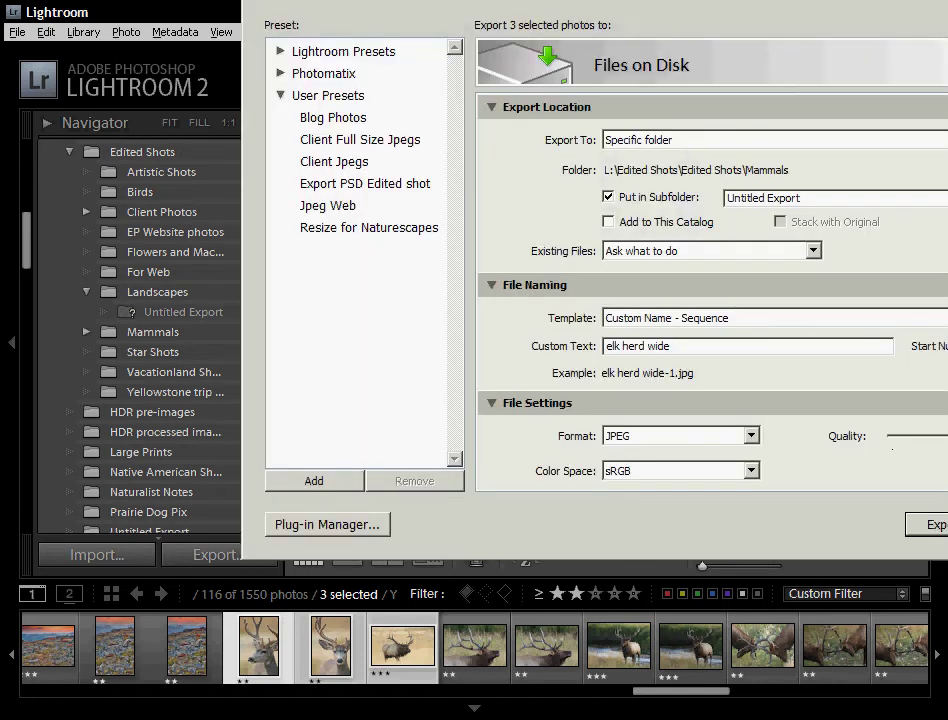
{"action": "left_click_drag", "start_coordinate": [589, 0], "coordinate": [408, 121]}
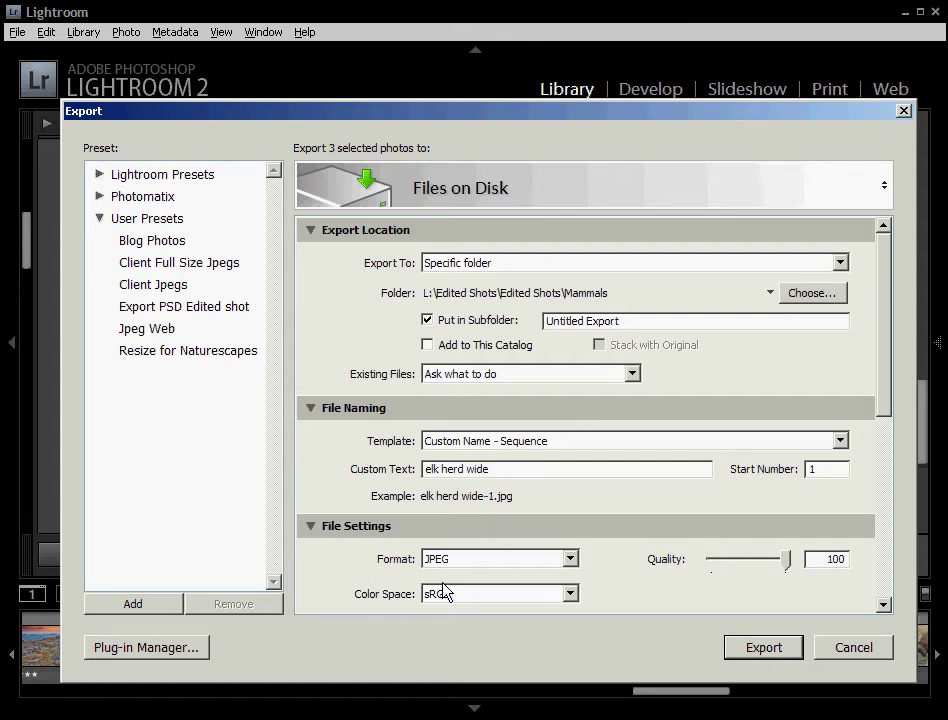
{"action": "left_click", "coordinate": [875, 657]}
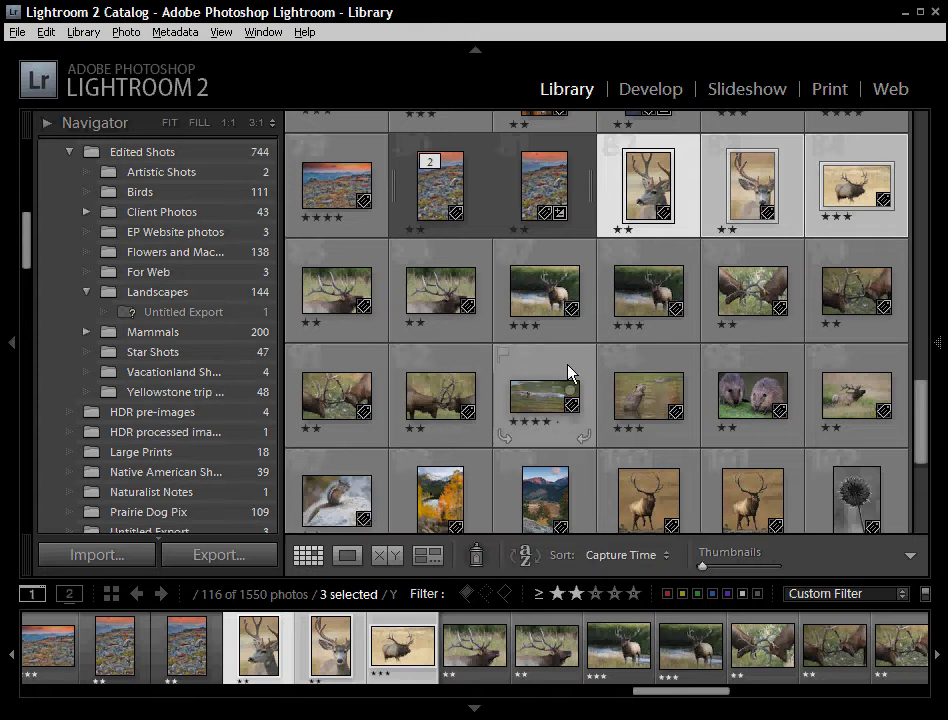
- Select the beaver photo and expand its Metadata panel details
{"action": "left_click", "coordinate": [655, 369]}
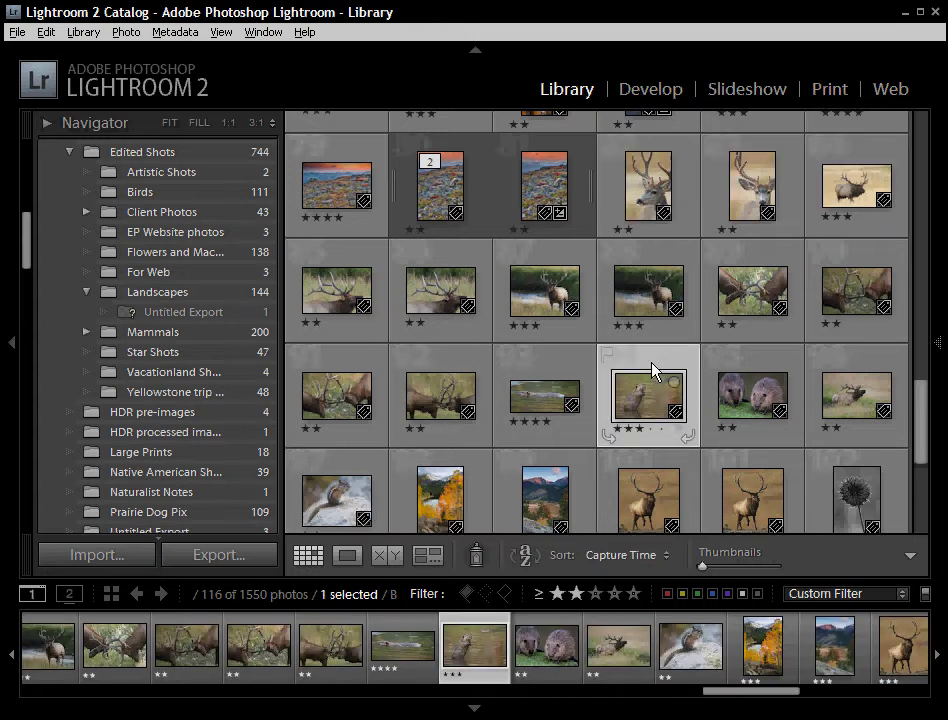
{"action": "scroll", "coordinate": [652, 372], "scroll_direction": "down", "scroll_amount": 4}
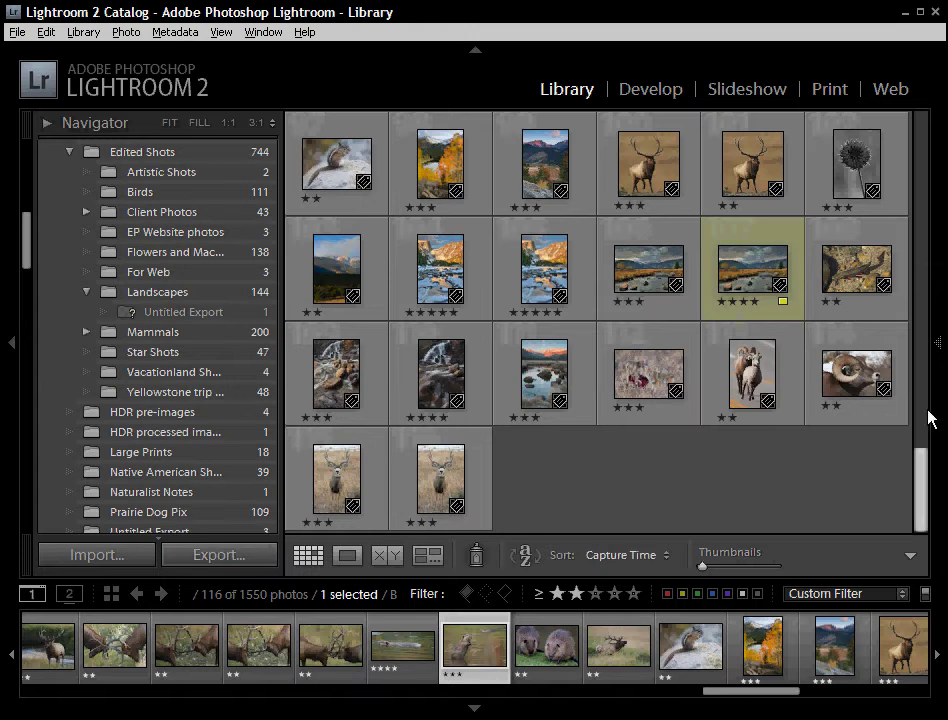
{"action": "mouse_move", "coordinate": [941, 352]}
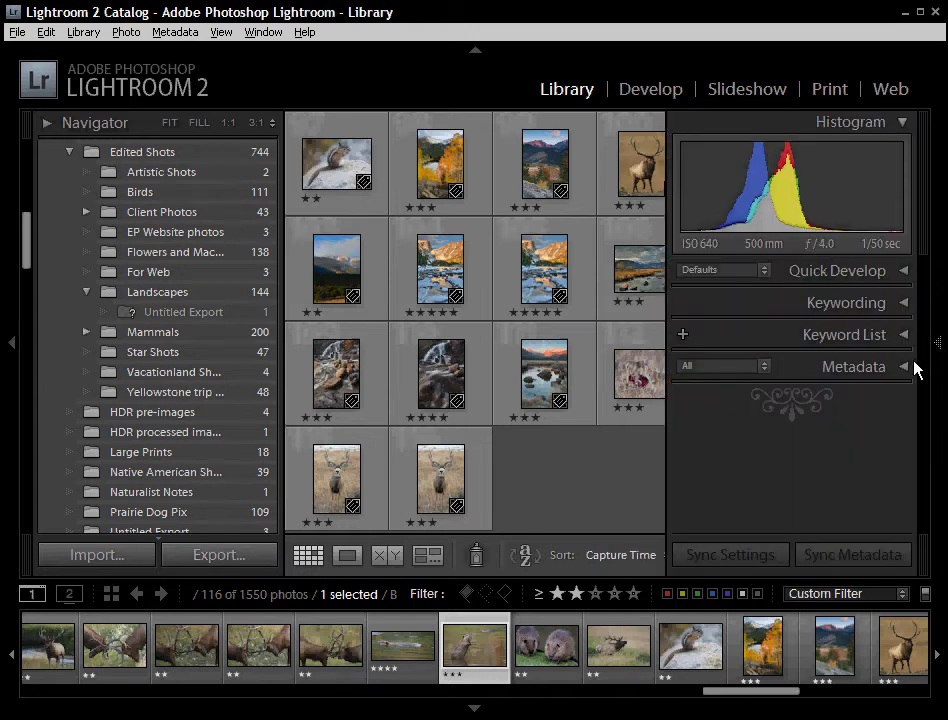
{"action": "left_click", "coordinate": [908, 367]}
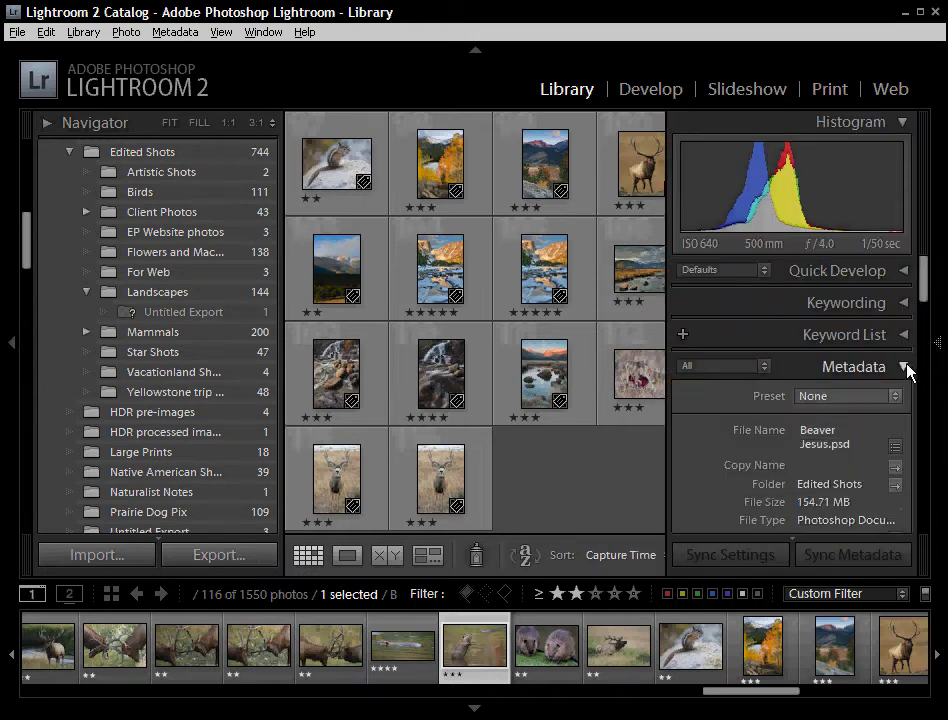
{"action": "left_click_drag", "start_coordinate": [922, 298], "coordinate": [922, 533]}
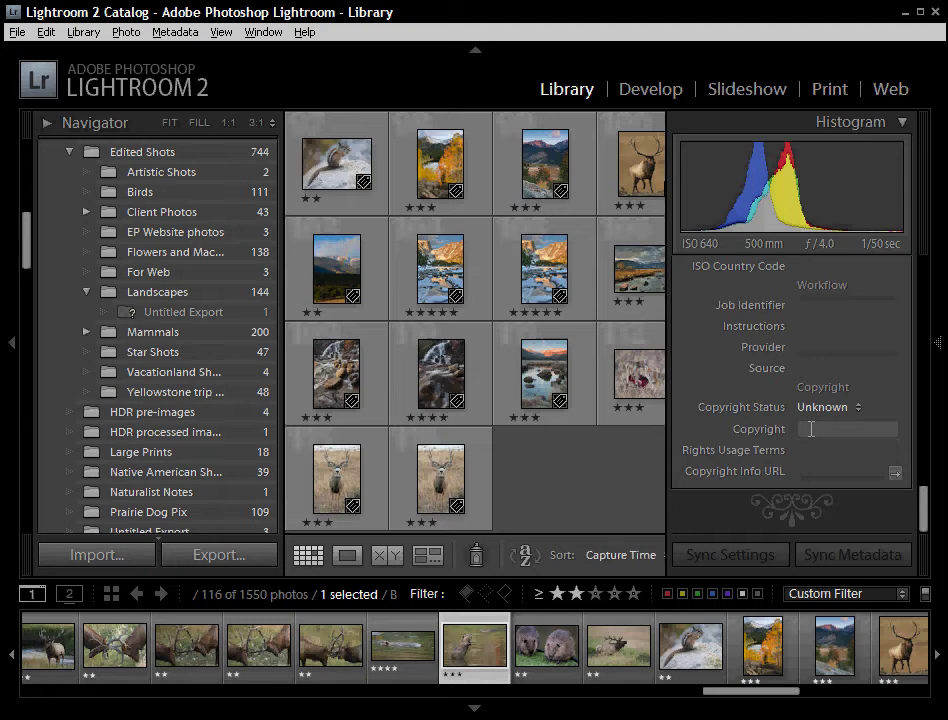
- Fill the Copyright field with the autocompleted (C) notice, then hide the metadata panel with F8
{"action": "left_click", "coordinate": [850, 428]}
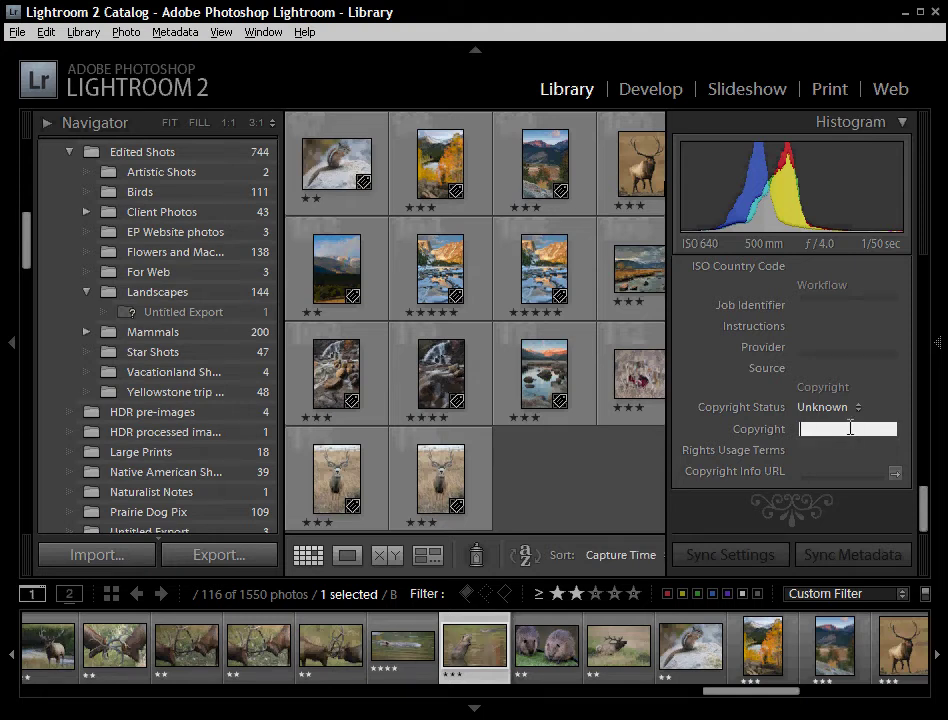
{"action": "type", "text": "(C) Jared Gricoskie"}
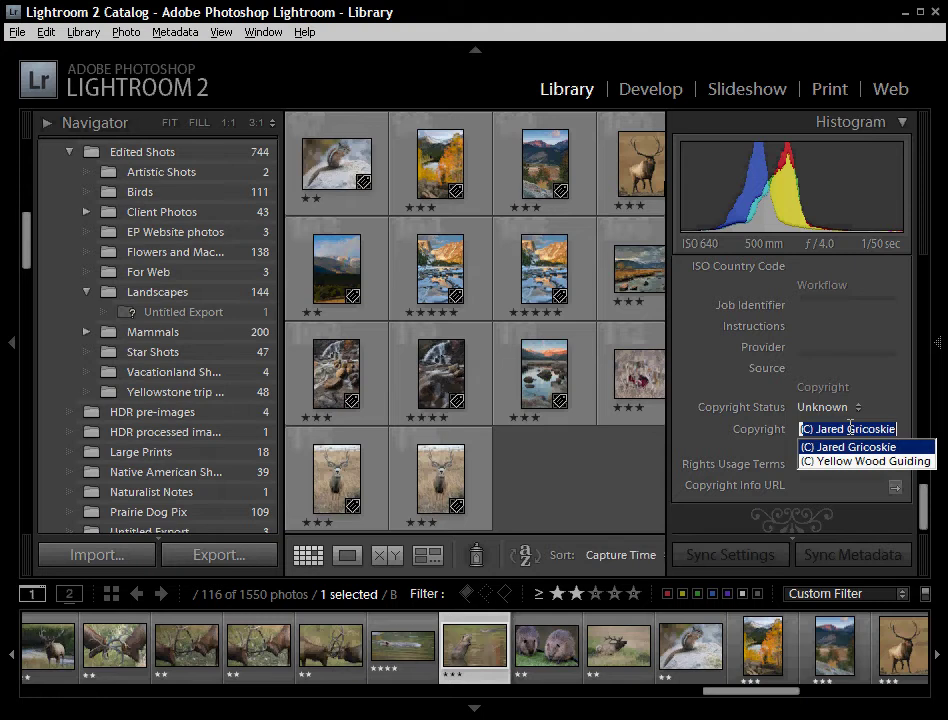
{"action": "key", "text": "Return"}
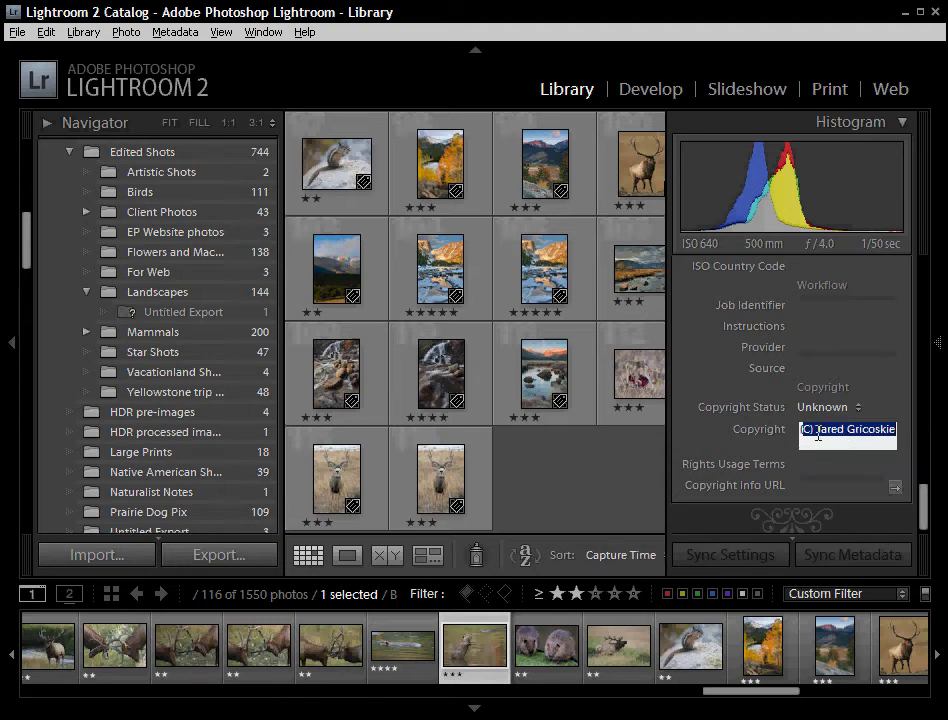
{"action": "left_click", "coordinate": [820, 432]}
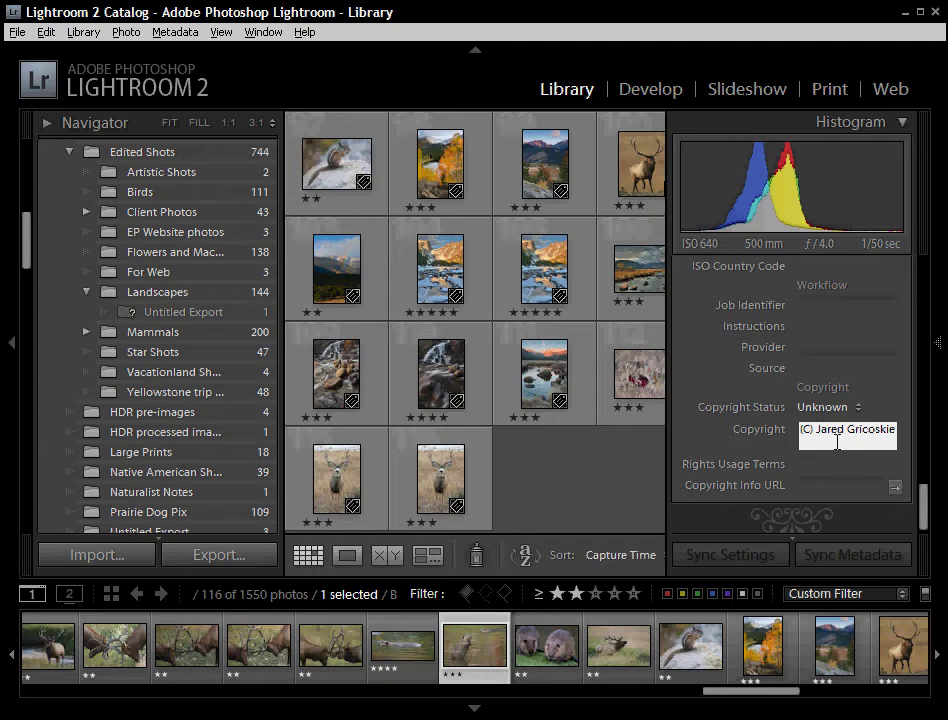
{"action": "key", "text": "F8"}
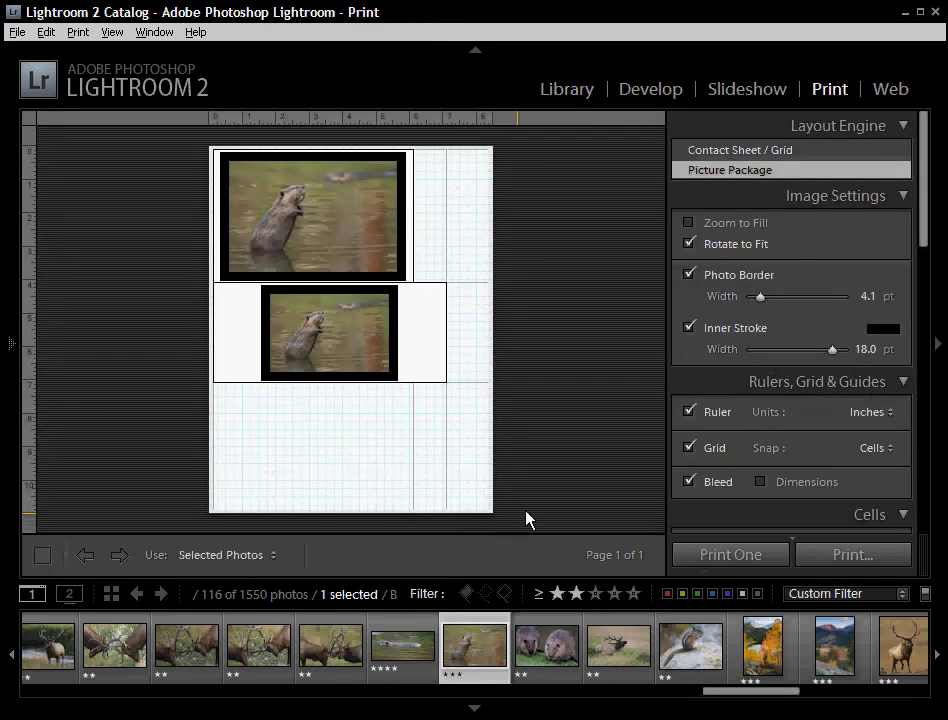
- Lay out the beaver photo twice as a Picture Package with 4.1 pt border and 18.0 pt inner stroke
{"action": "mouse_move", "coordinate": [12, 343]}
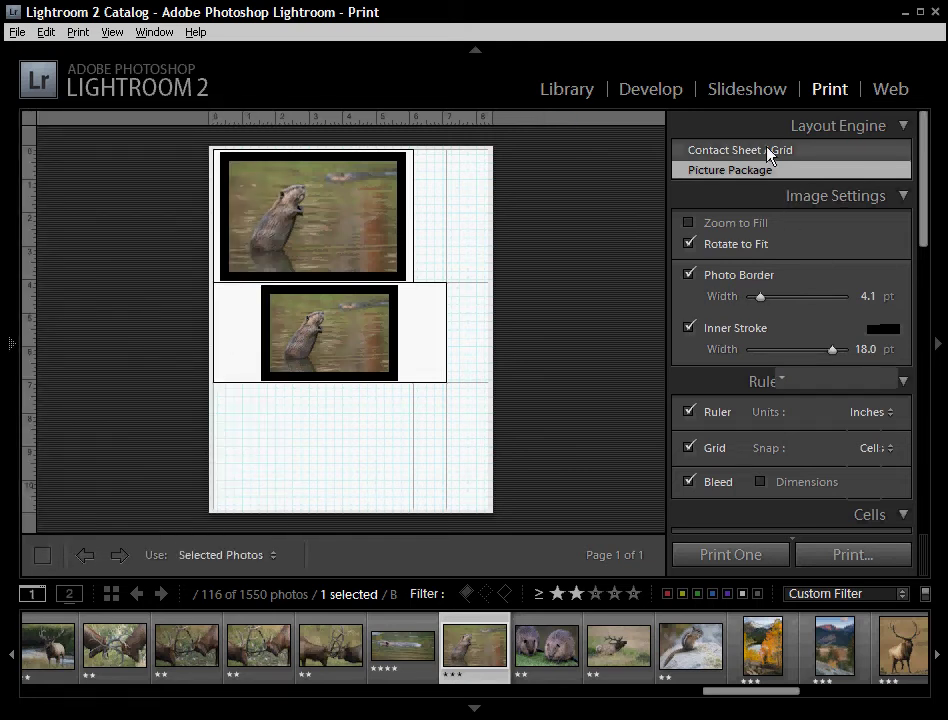
- Switch the layout engine to Contact Sheet / Grid and apply the 4 Wide template
{"action": "left_click", "coordinate": [770, 150]}
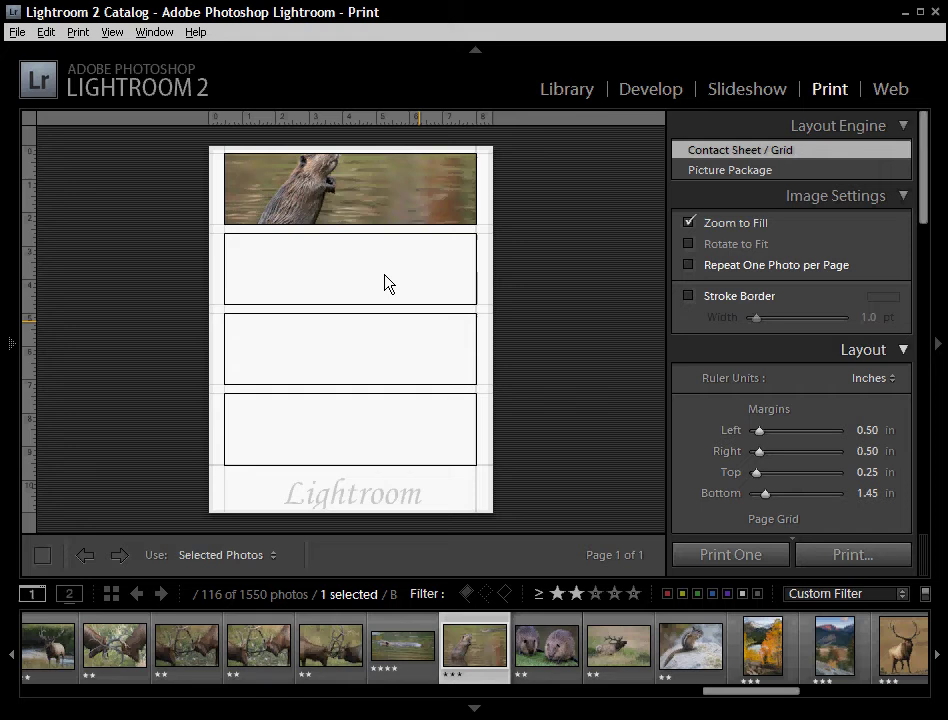
{"action": "mouse_move", "coordinate": [12, 348]}
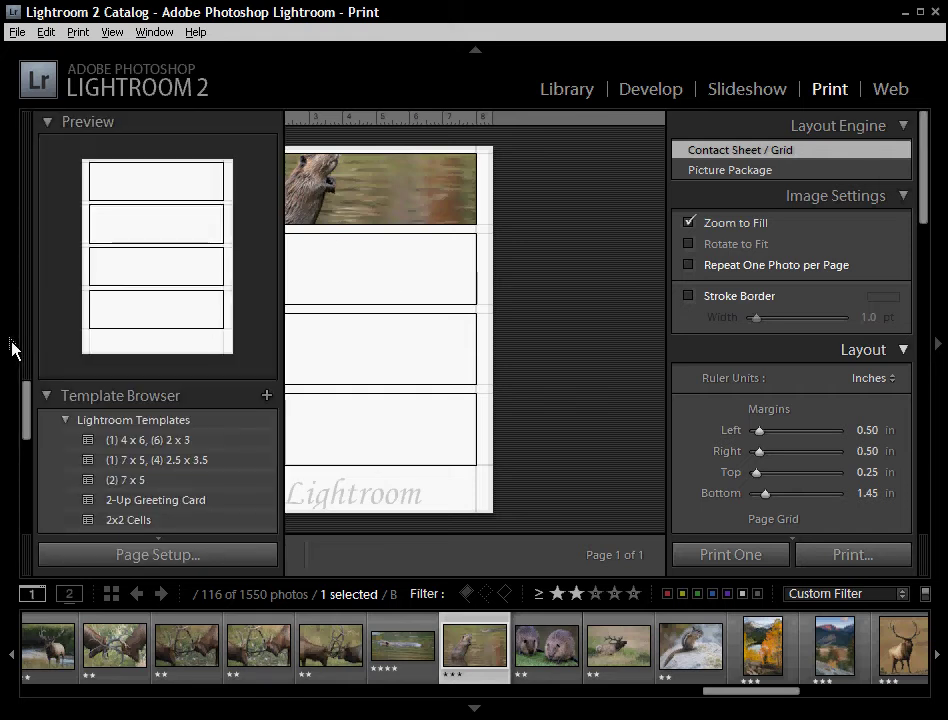
{"action": "left_click", "coordinate": [12, 345]}
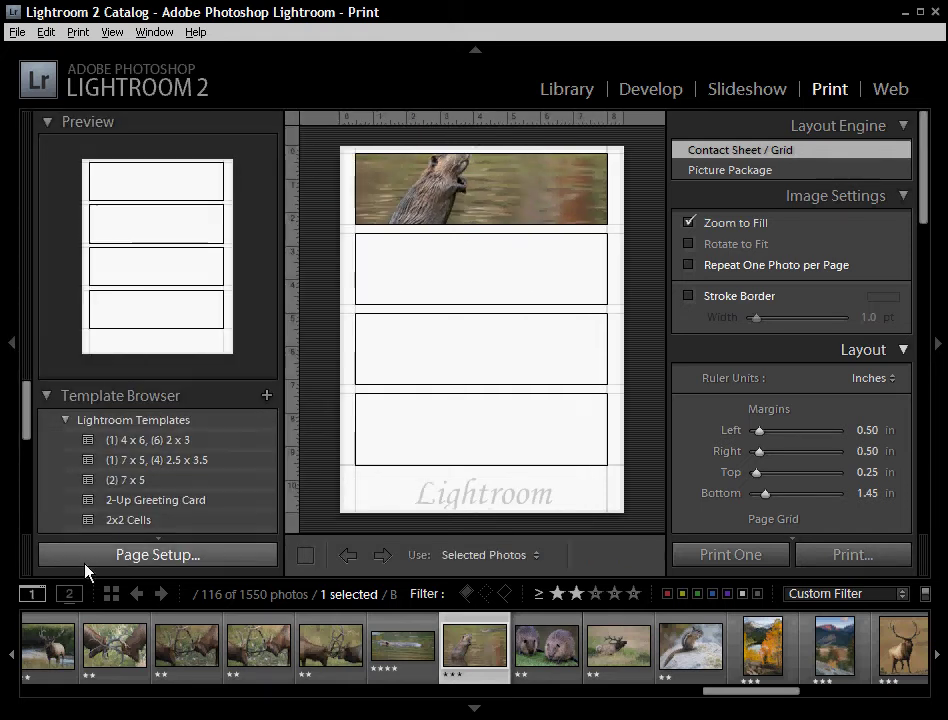
{"action": "scroll", "coordinate": [72, 440], "scroll_direction": "down", "scroll_amount": 3}
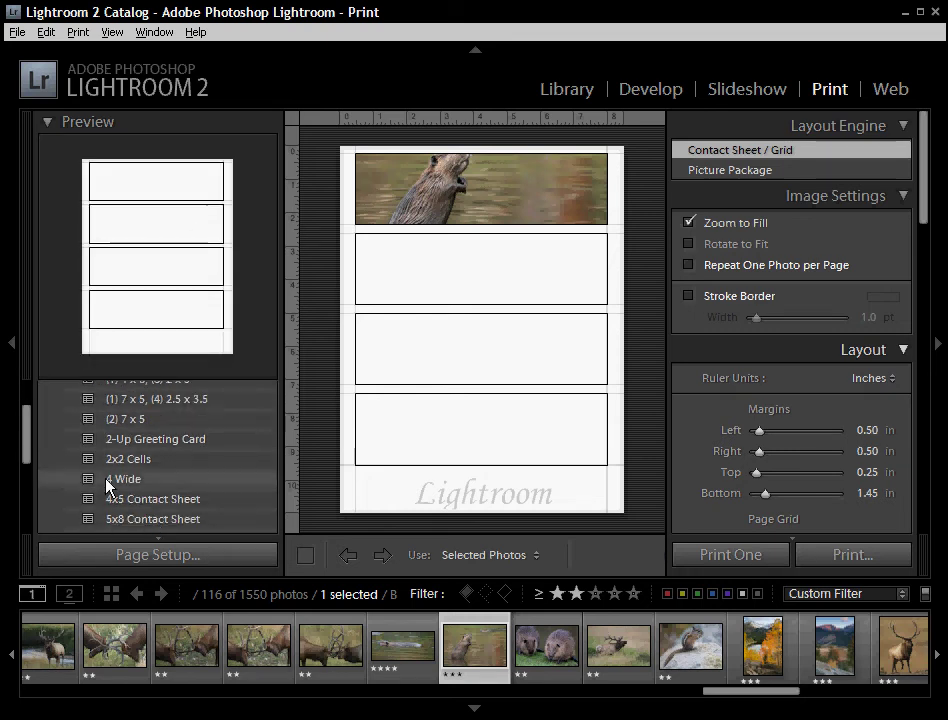
{"action": "left_click", "coordinate": [107, 481]}
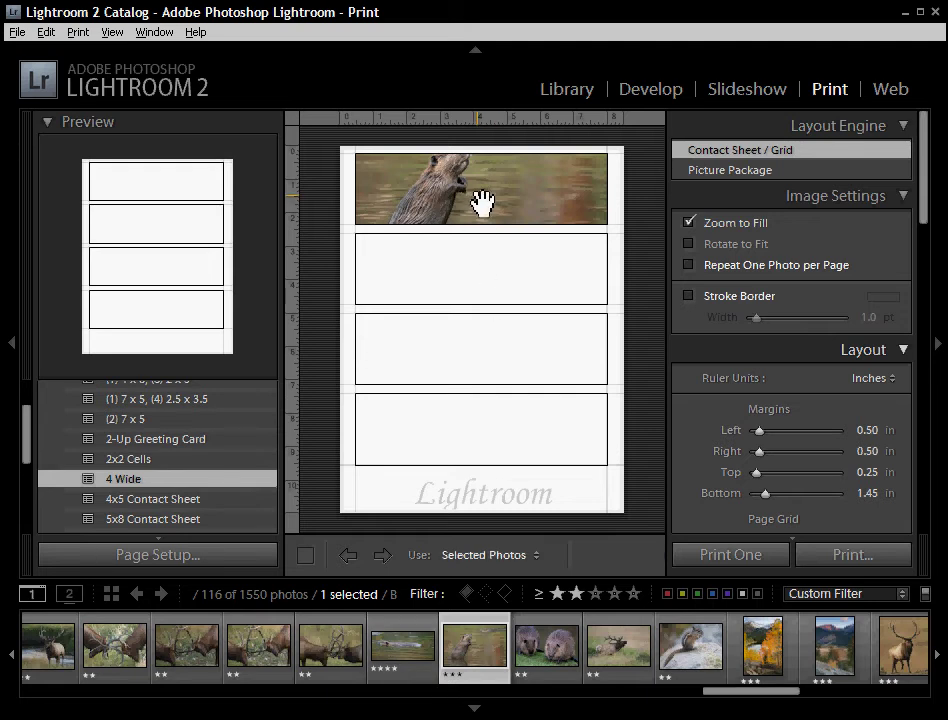
- Add the swimming beaver, beaver pair and chipmunk photos to the 4 Wide page
{"action": "left_click", "coordinate": [398, 630], "text": "ctrl"}
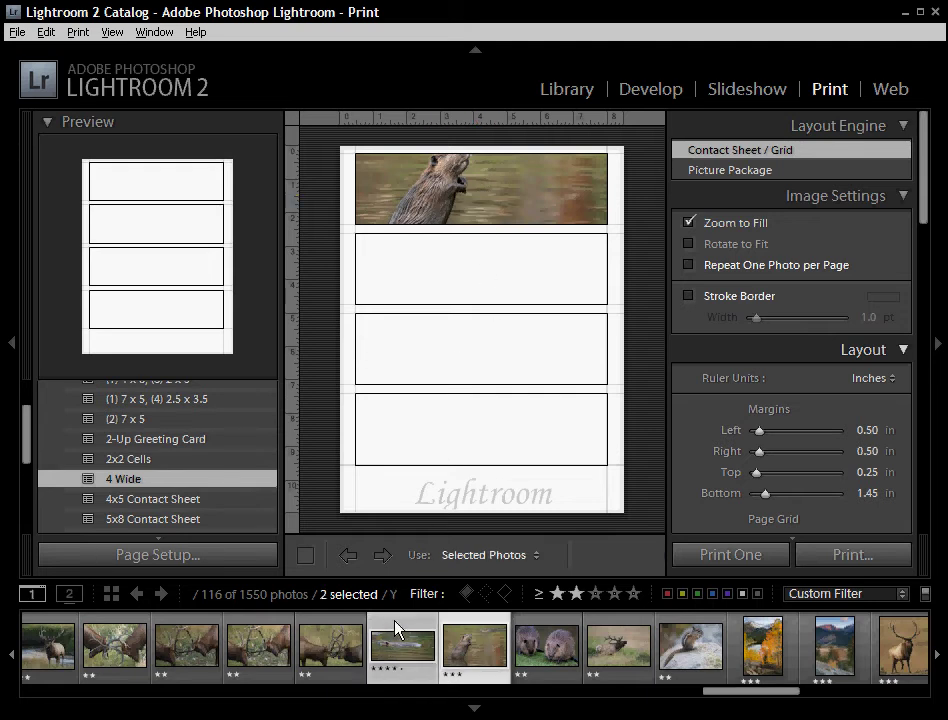
{"action": "left_click", "coordinate": [568, 628], "text": "ctrl"}
{"action": "left_click", "coordinate": [678, 628], "text": "ctrl"}
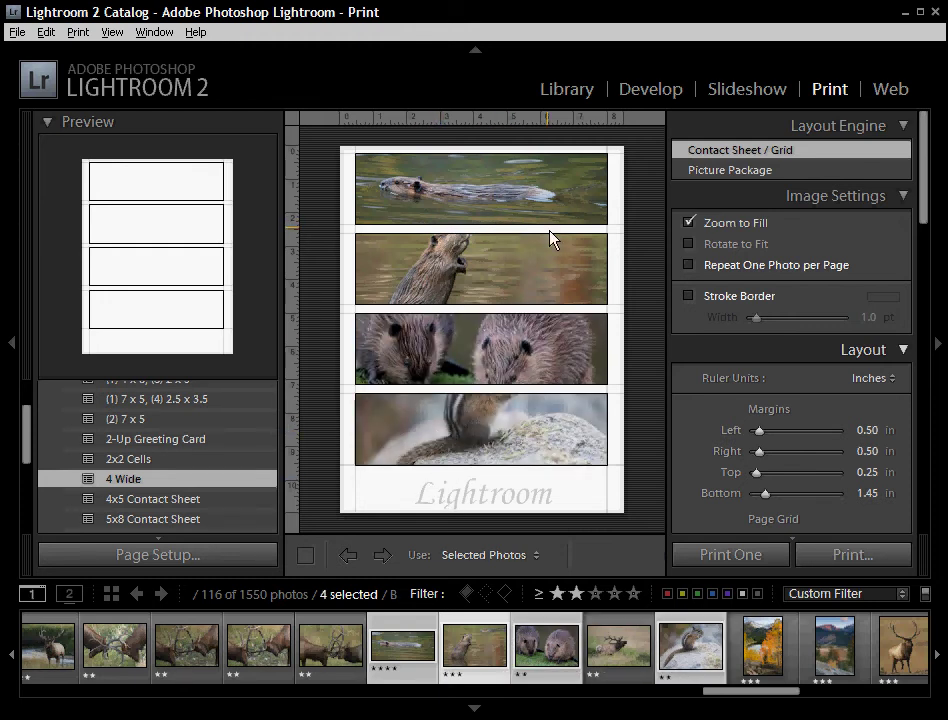
- Reframe the standing beaver, beaver pair and chipmunk within their cells
{"action": "left_click_drag", "start_coordinate": [550, 271], "coordinate": [535, 292]}
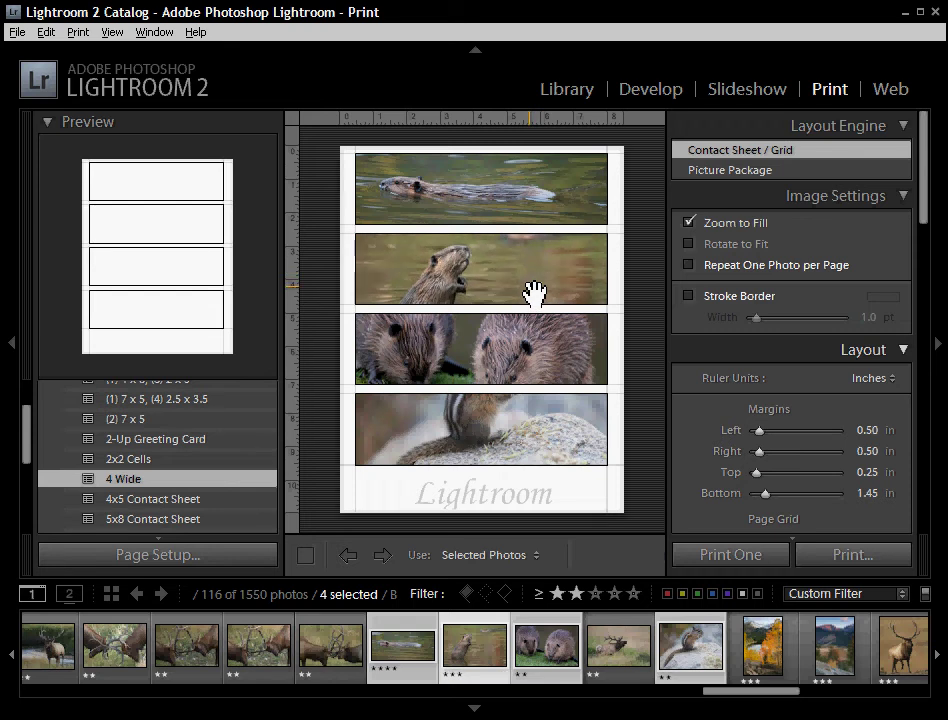
{"action": "left_click_drag", "start_coordinate": [417, 322], "coordinate": [478, 335]}
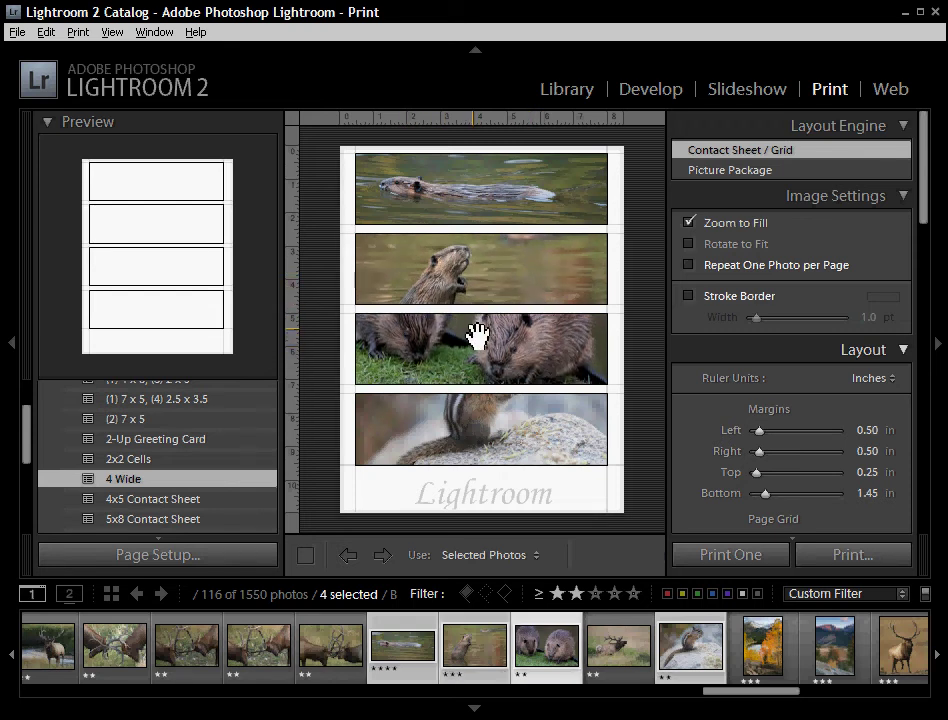
{"action": "left_click_drag", "start_coordinate": [480, 406], "coordinate": [485, 481]}
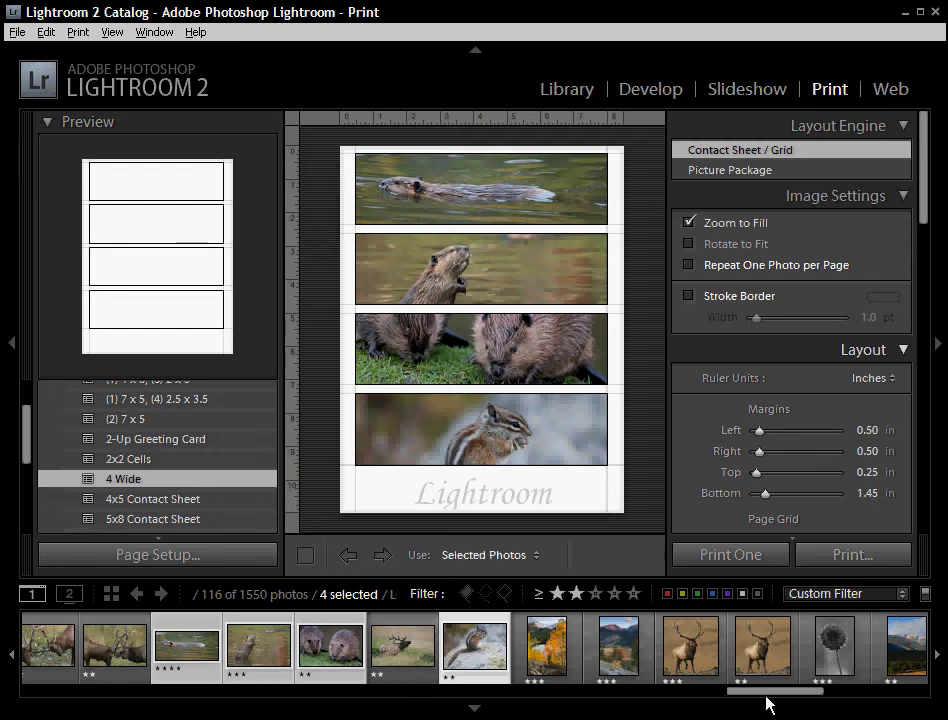
{"action": "left_click_drag", "start_coordinate": [767, 698], "coordinate": [570, 714]}
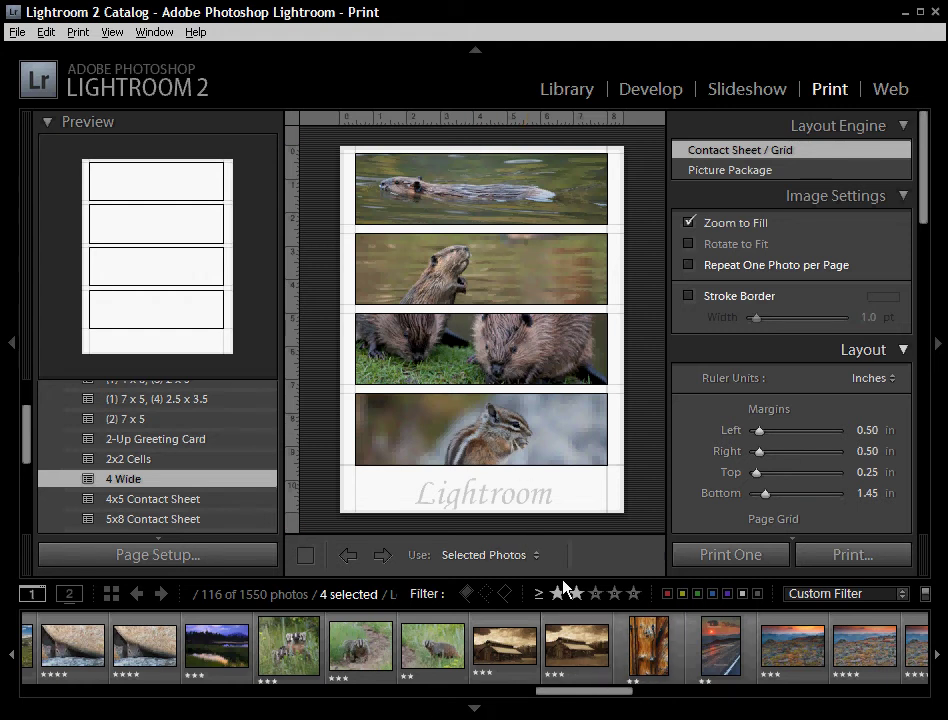
- Reselect the montage photos: rocky sunset, barn, squirrel under the rock and sunset
{"action": "left_click", "coordinate": [576, 645]}
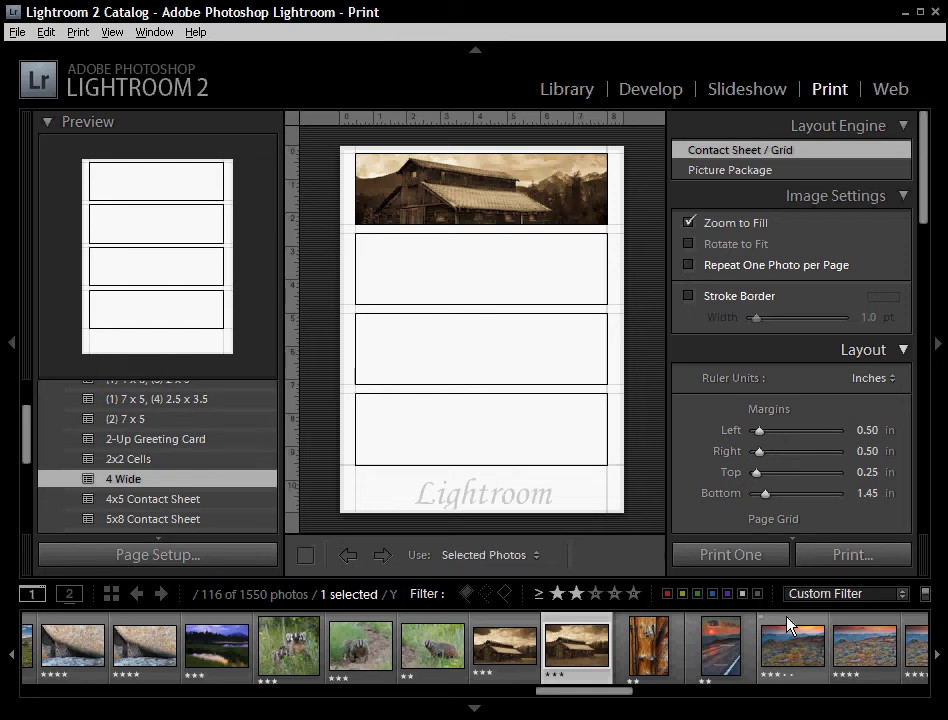
{"action": "left_click", "coordinate": [852, 622]}
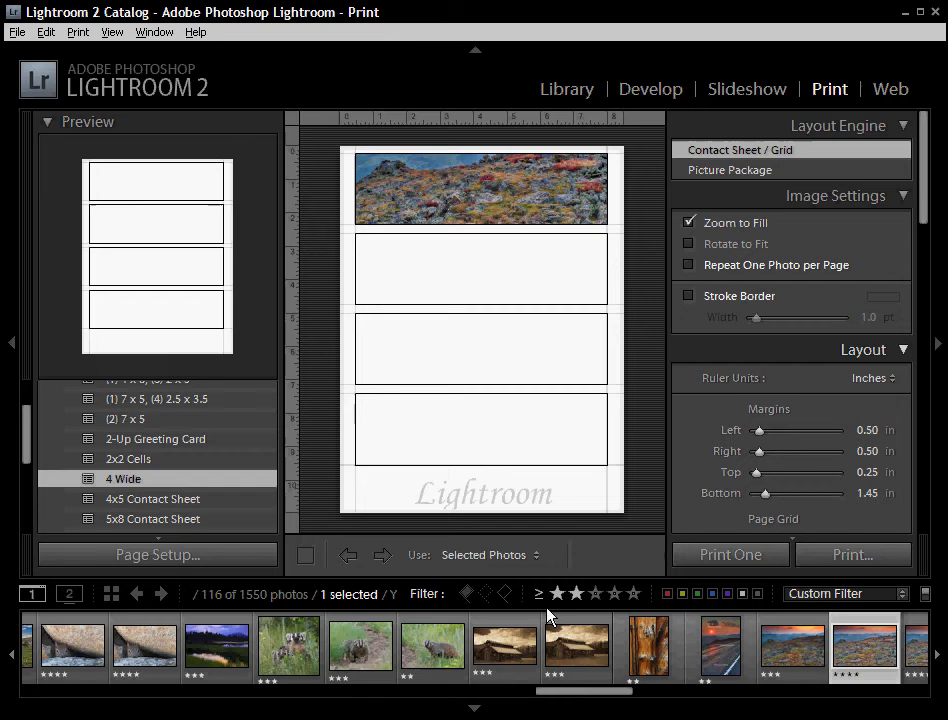
{"action": "left_click", "coordinate": [562, 630], "text": "shift"}
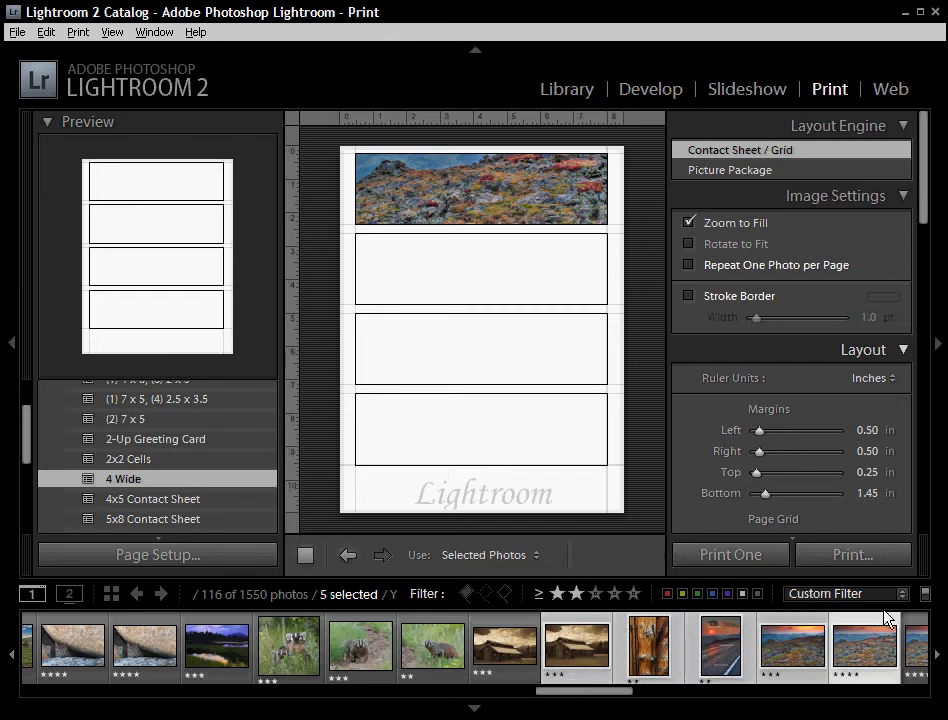
{"action": "left_click", "coordinate": [884, 618]}
{"action": "left_click", "coordinate": [572, 625], "text": "ctrl"}
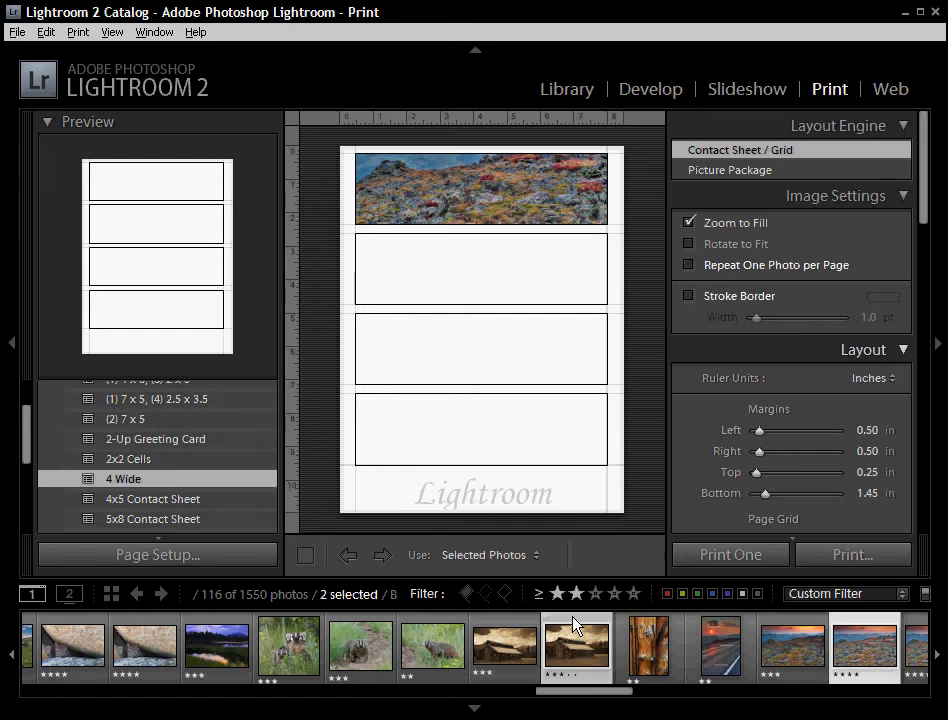
{"action": "left_click", "coordinate": [143, 632], "text": "ctrl"}
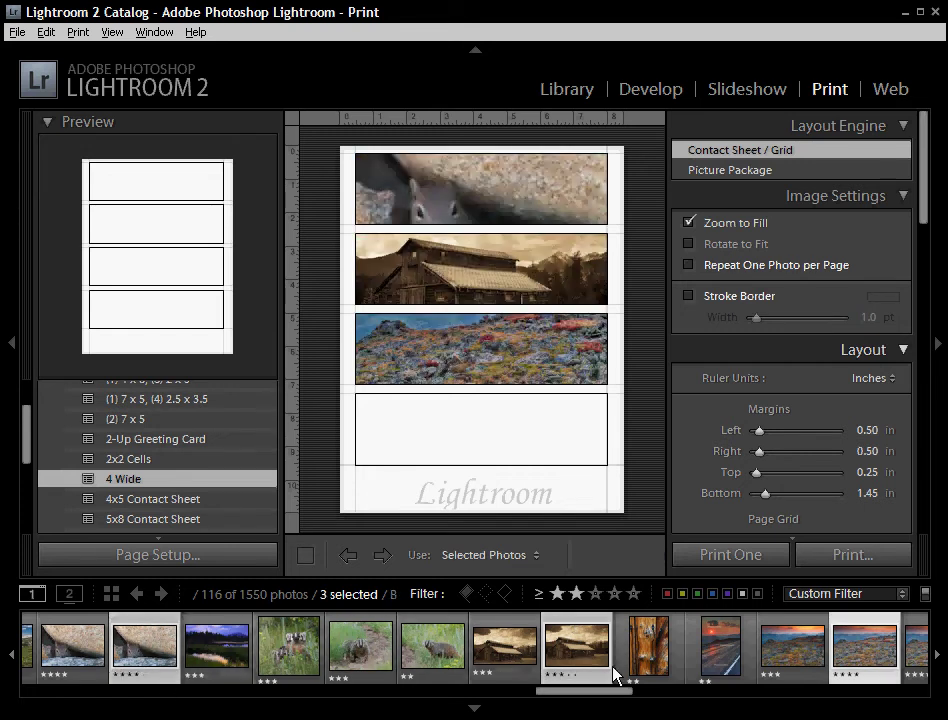
{"action": "left_click_drag", "start_coordinate": [616, 693], "coordinate": [419, 700]}
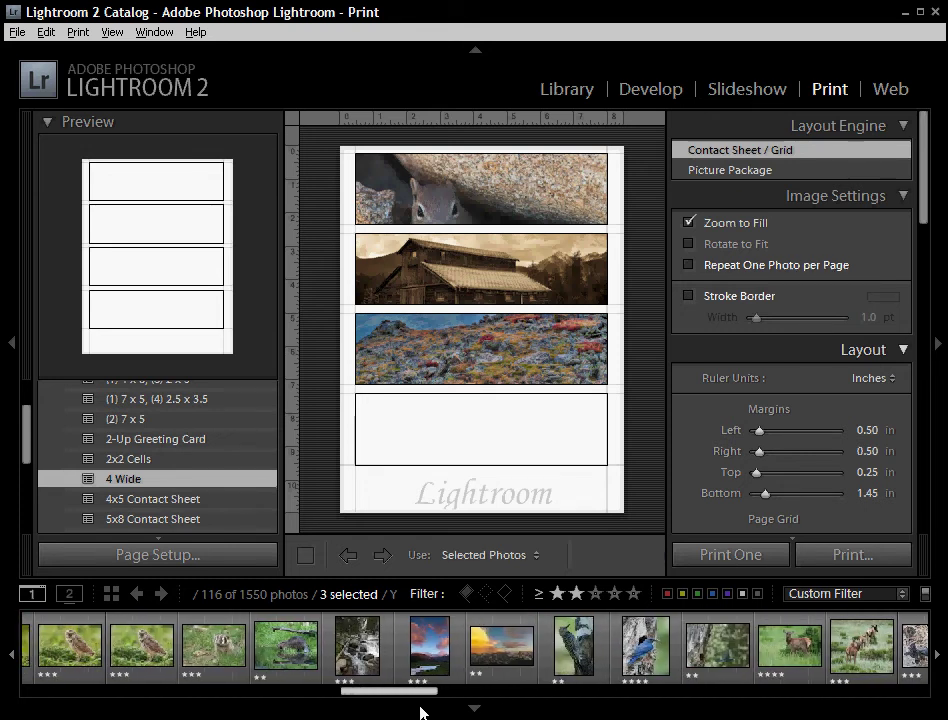
{"action": "left_click", "coordinate": [500, 648], "text": "ctrl"}
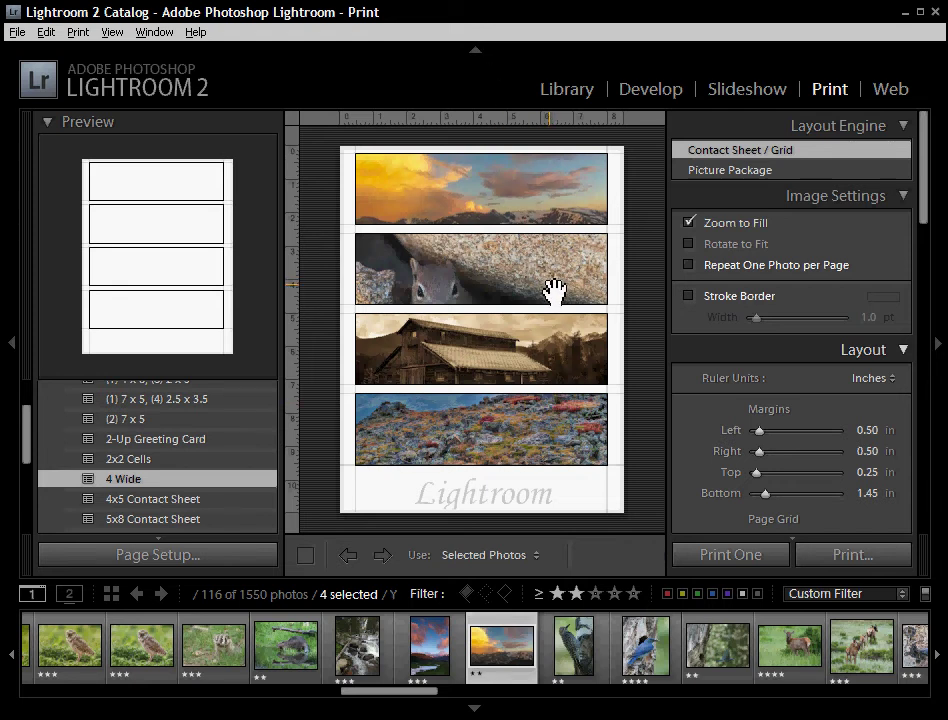
- Put the mountain sunset in the fourth strip and move the squirrel photo higher in its strip
{"action": "left_click", "coordinate": [543, 350]}
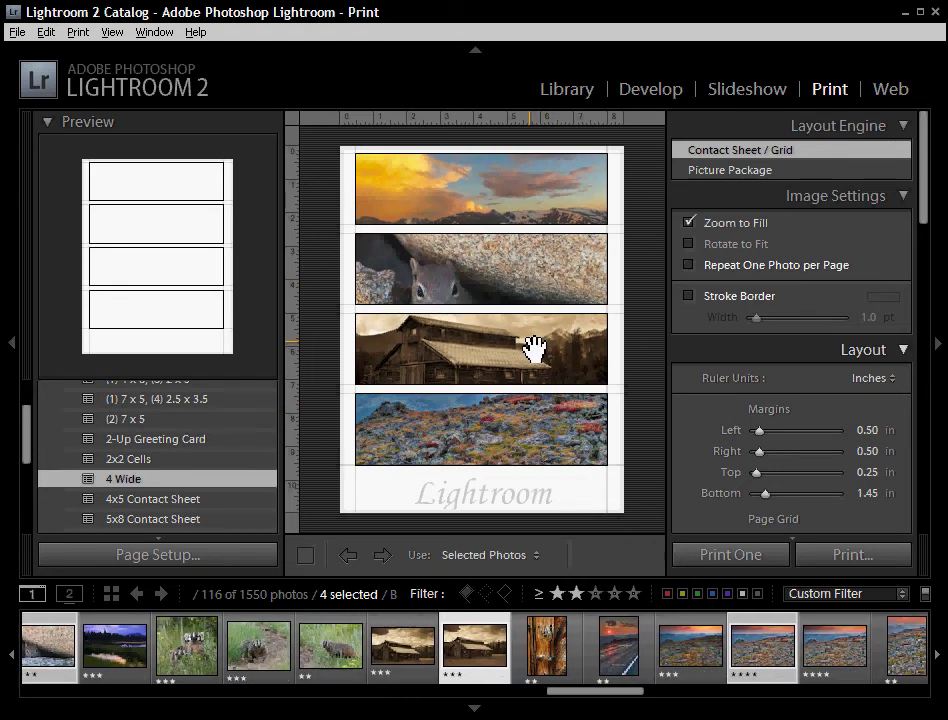
{"action": "left_click", "coordinate": [536, 420]}
{"action": "left_click_drag", "start_coordinate": [496, 293], "coordinate": [499, 271]}
{"action": "left_click", "coordinate": [524, 191]}
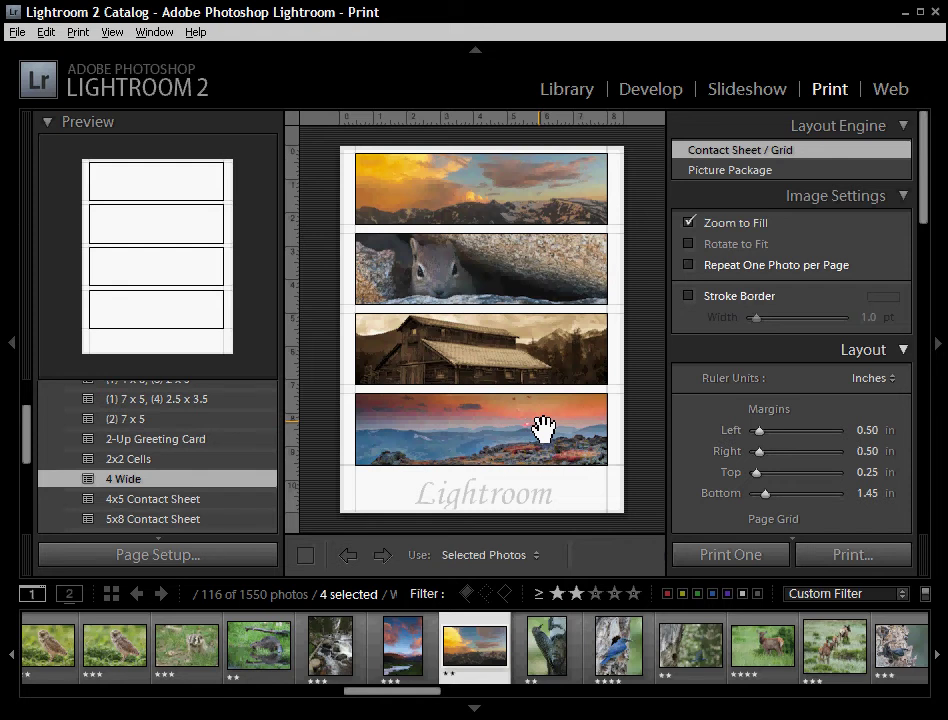
{"action": "left_click_drag", "start_coordinate": [923, 169], "coordinate": [906, 364]}
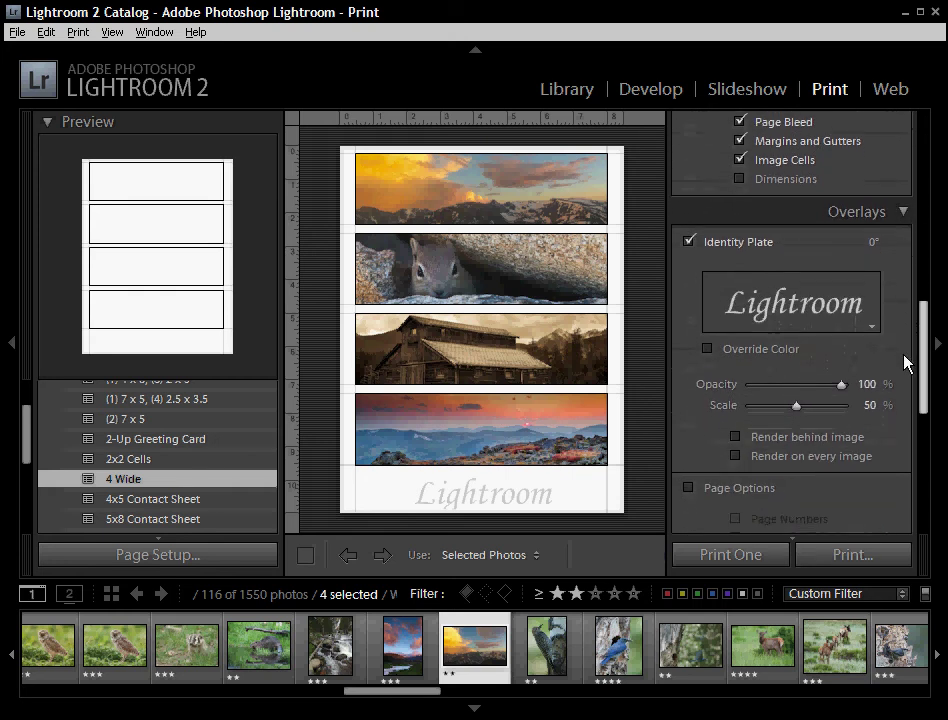
{"action": "left_click", "coordinate": [688, 243]}
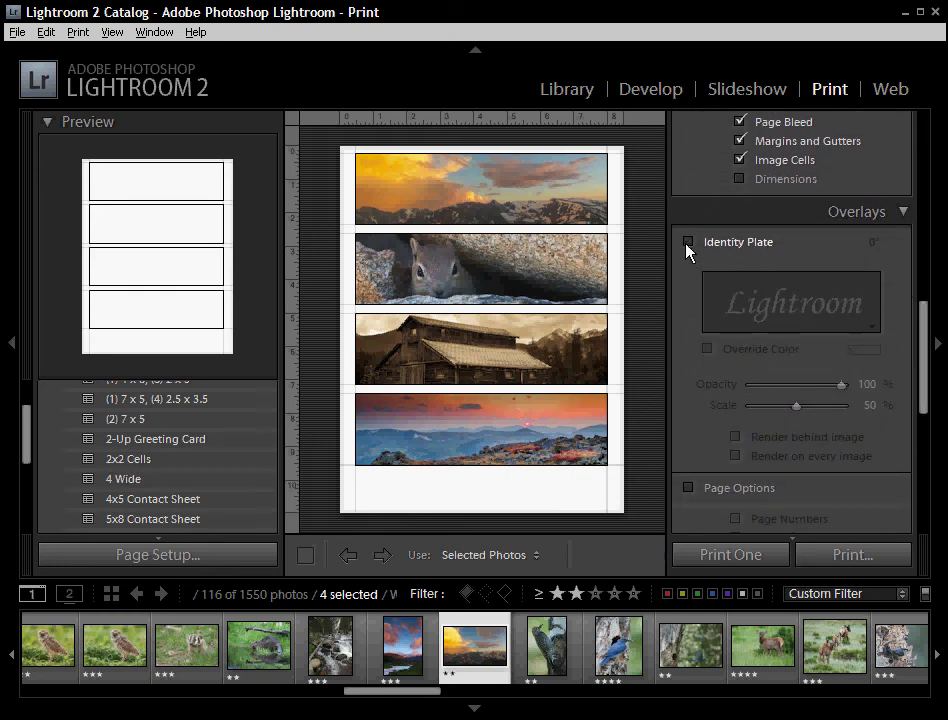
{"action": "left_click", "coordinate": [688, 243]}
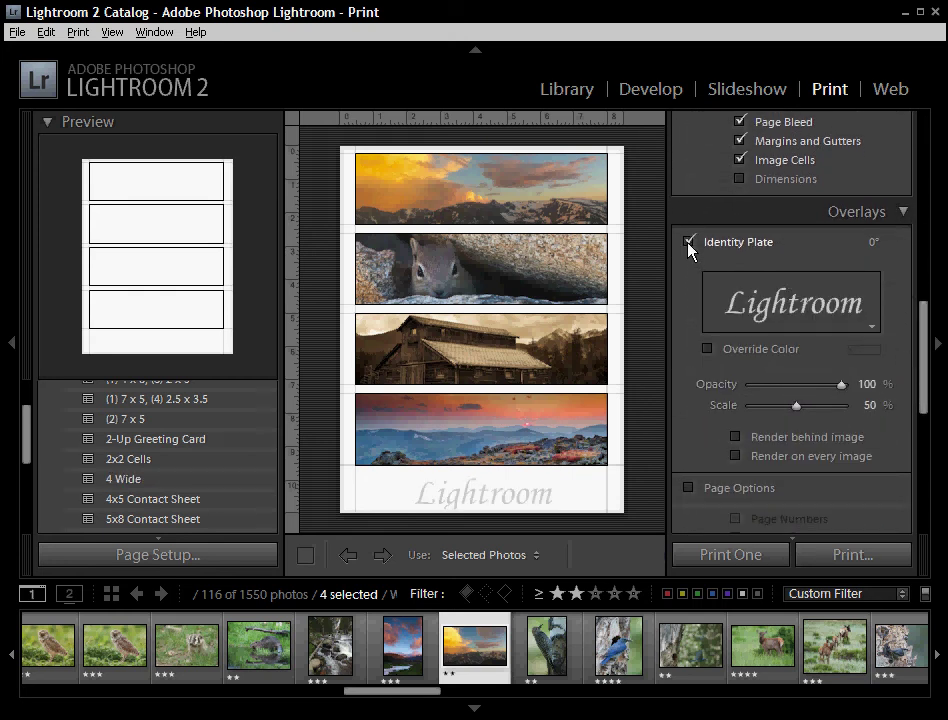
{"action": "left_click", "coordinate": [873, 326]}
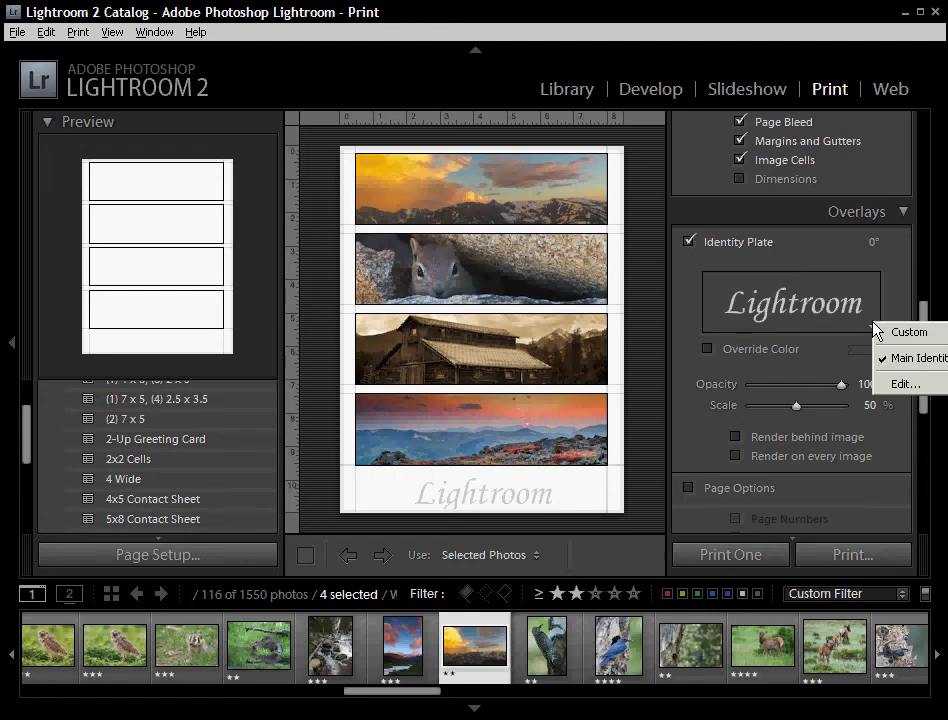
{"action": "left_click", "coordinate": [905, 357]}
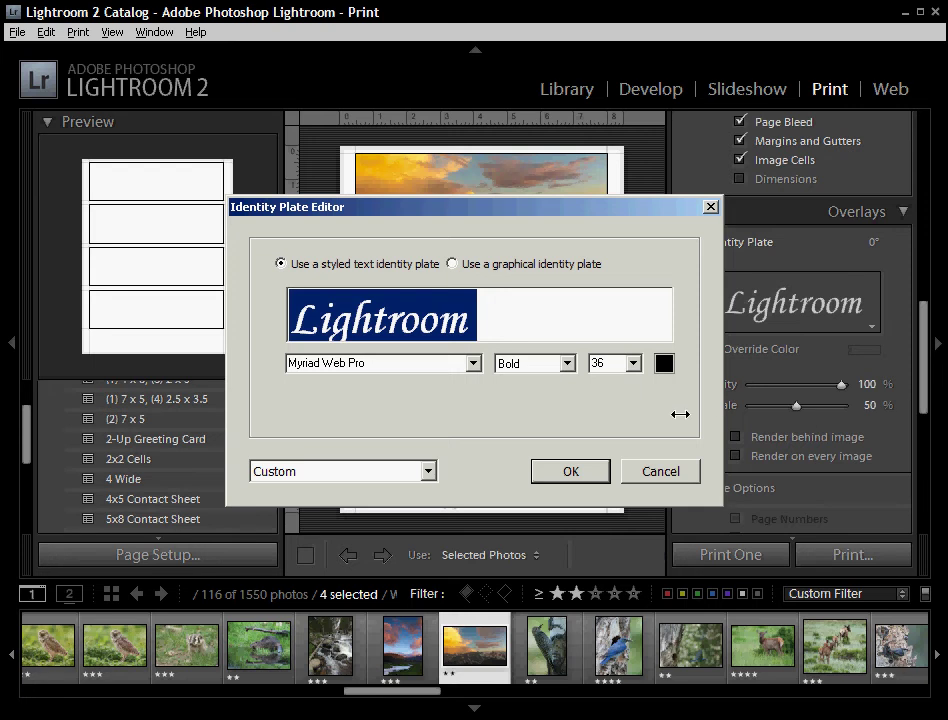
{"action": "left_click", "coordinate": [672, 480]}
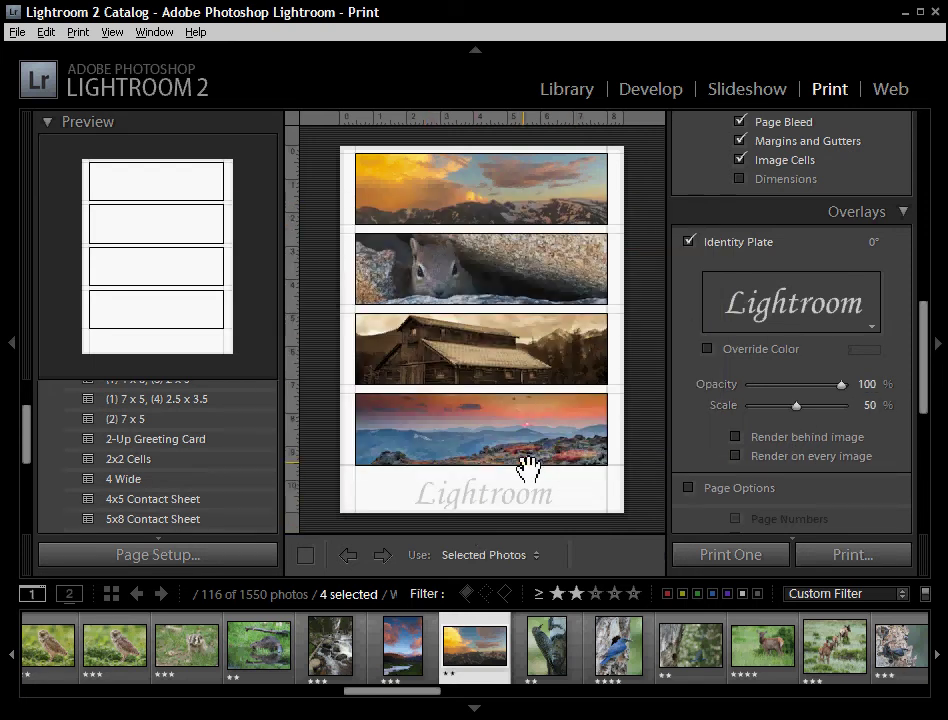
{"action": "scroll", "coordinate": [745, 311], "scroll_direction": "up", "scroll_amount": 10}
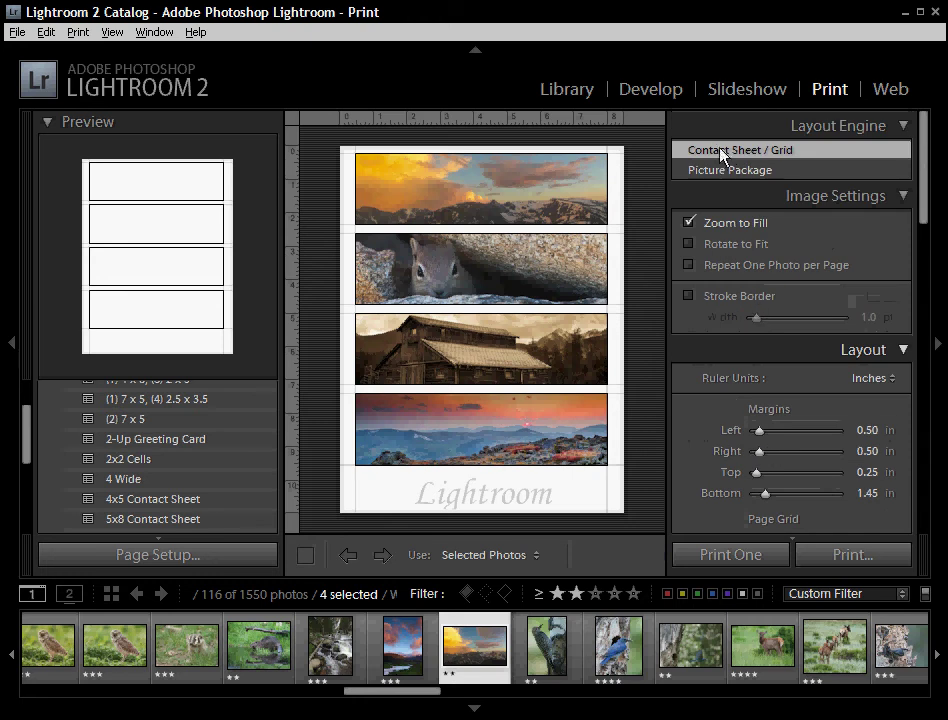
- Switch to the Picture Package layout and turn off Inner Stroke around the mountain sunset photos
{"action": "left_click", "coordinate": [720, 169]}
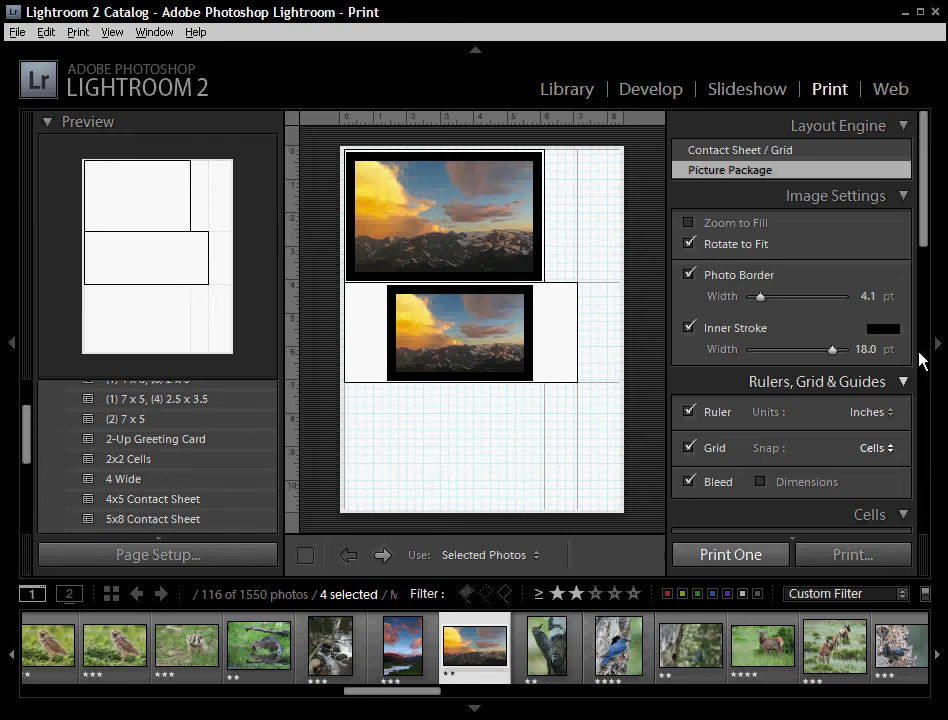
{"action": "scroll", "coordinate": [925, 205], "scroll_direction": "down", "scroll_amount": 1}
{"action": "scroll", "coordinate": [925, 205], "scroll_direction": "down", "scroll_amount": 1}
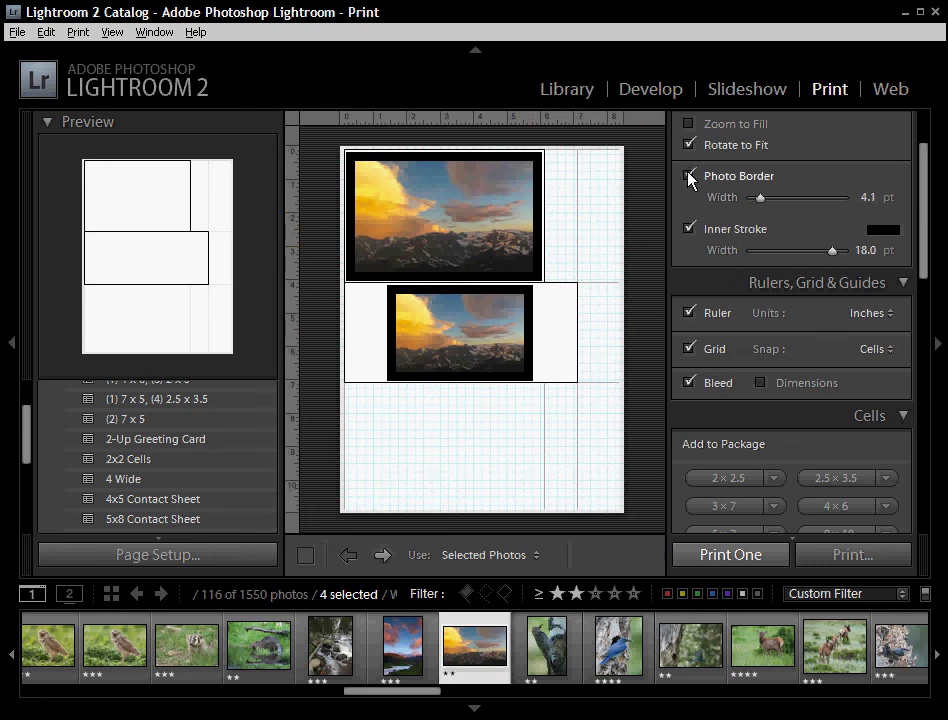
{"action": "left_click", "coordinate": [689, 229]}
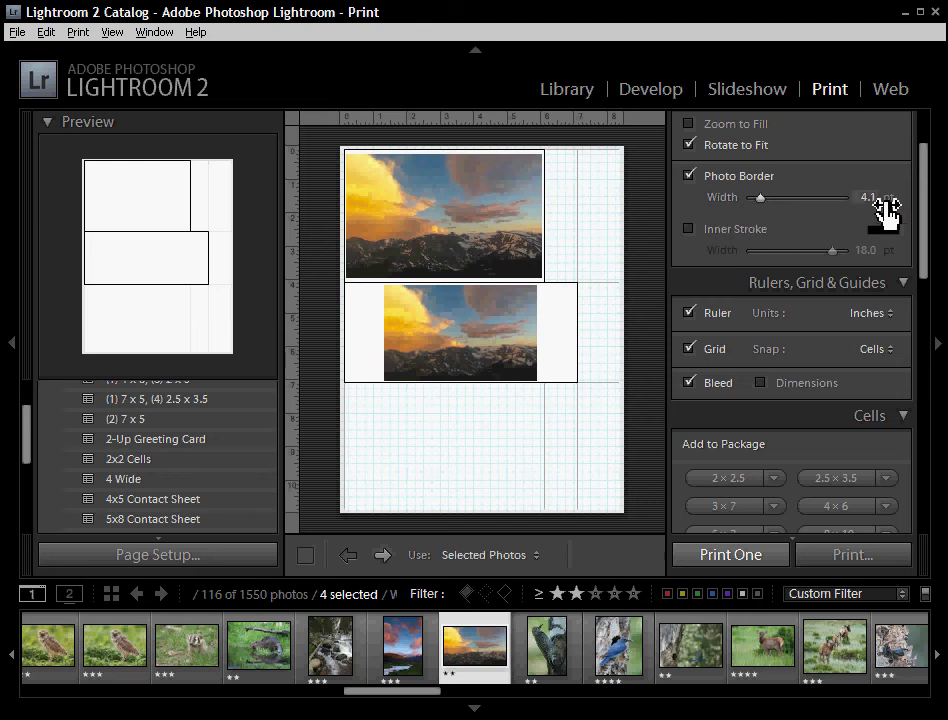
{"action": "scroll", "coordinate": [905, 235], "scroll_direction": "down", "scroll_amount": 2}
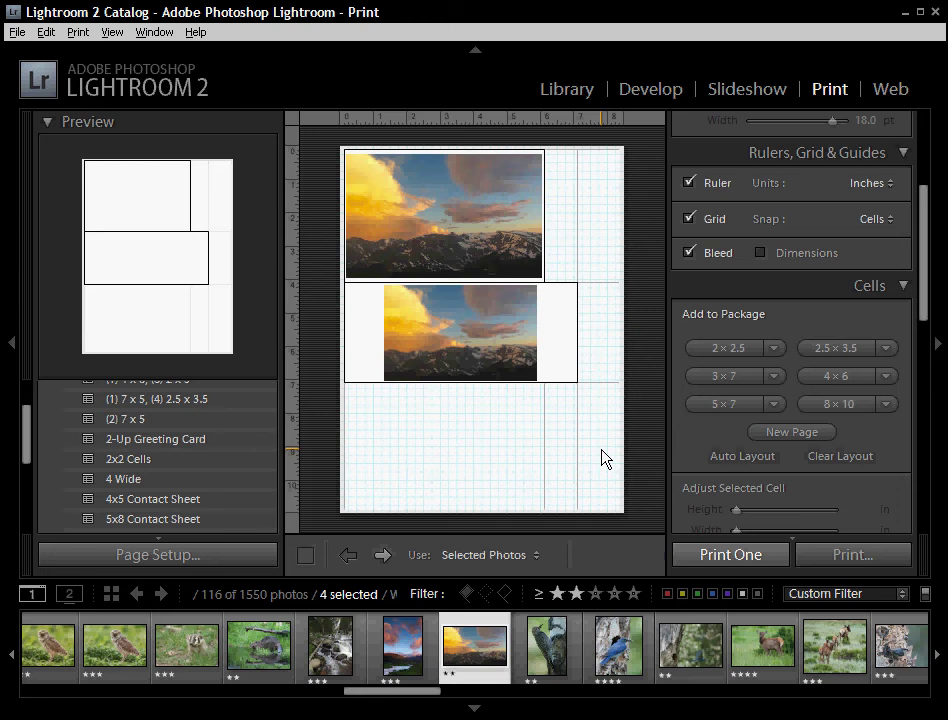
- Add two 5×7 cells plus 3×7, 8×10, 4×6 and 2.5×3.5 cells, then Auto Layout them
{"action": "left_click", "coordinate": [712, 407]}
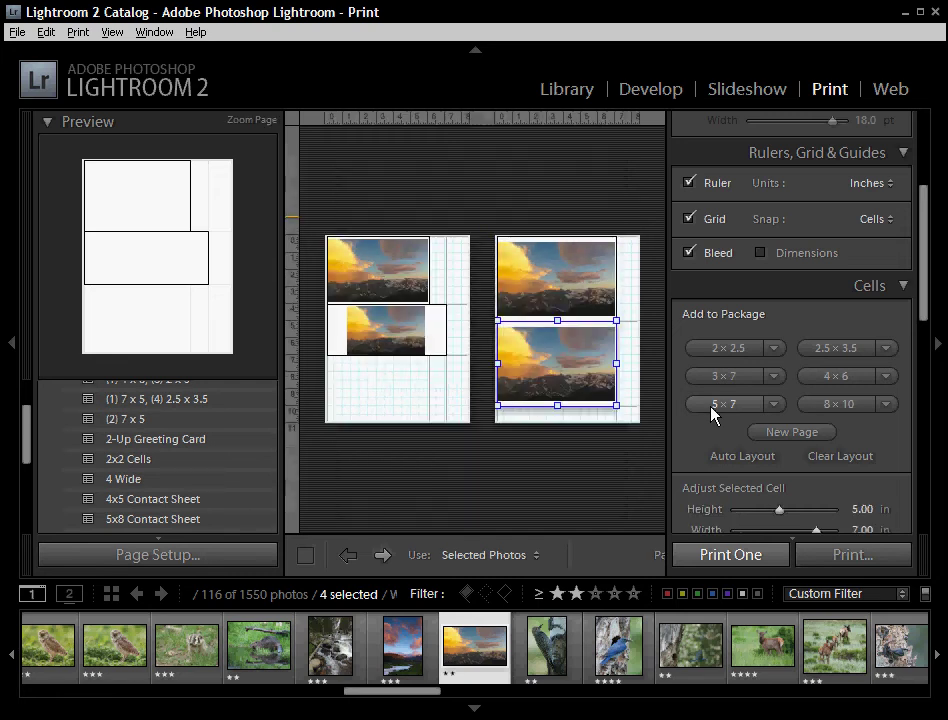
{"action": "left_click", "coordinate": [712, 407]}
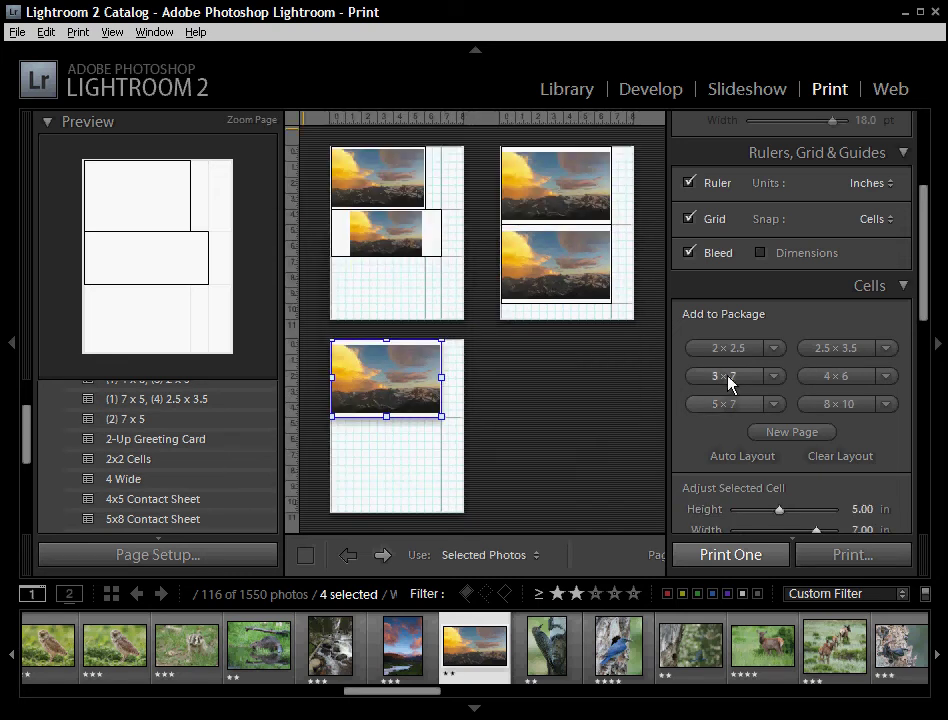
{"action": "left_click", "coordinate": [727, 380]}
{"action": "left_click", "coordinate": [866, 405]}
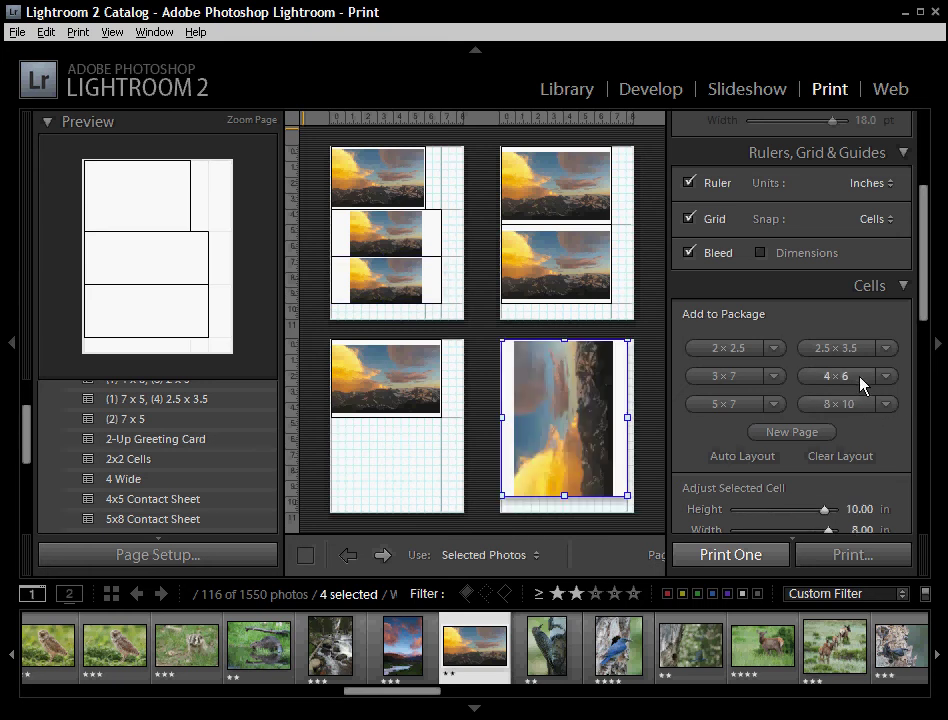
{"action": "left_click", "coordinate": [862, 381]}
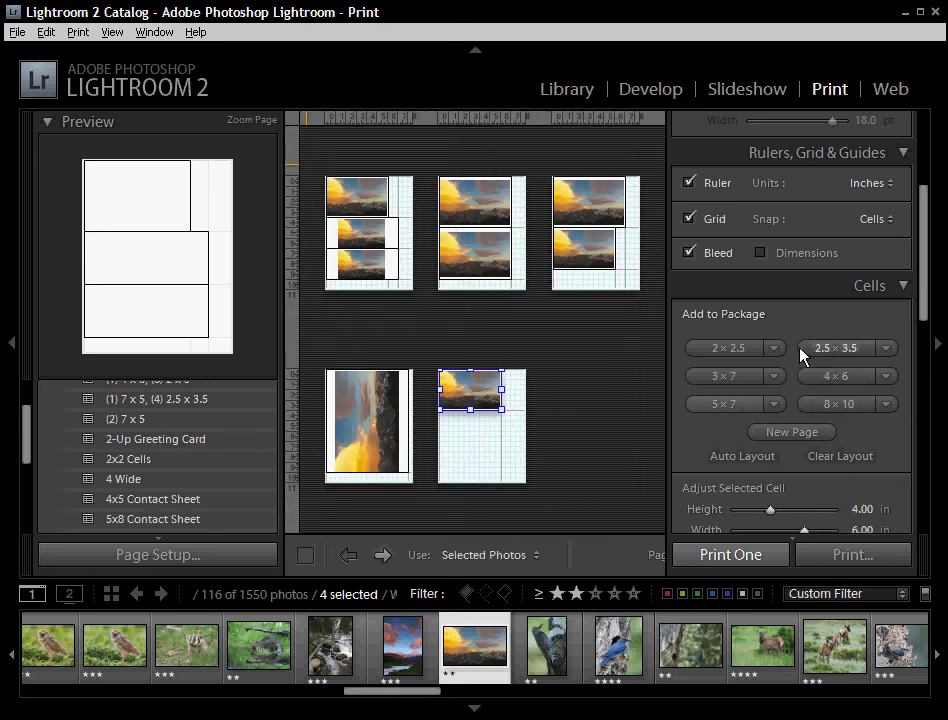
{"action": "left_click", "coordinate": [818, 352]}
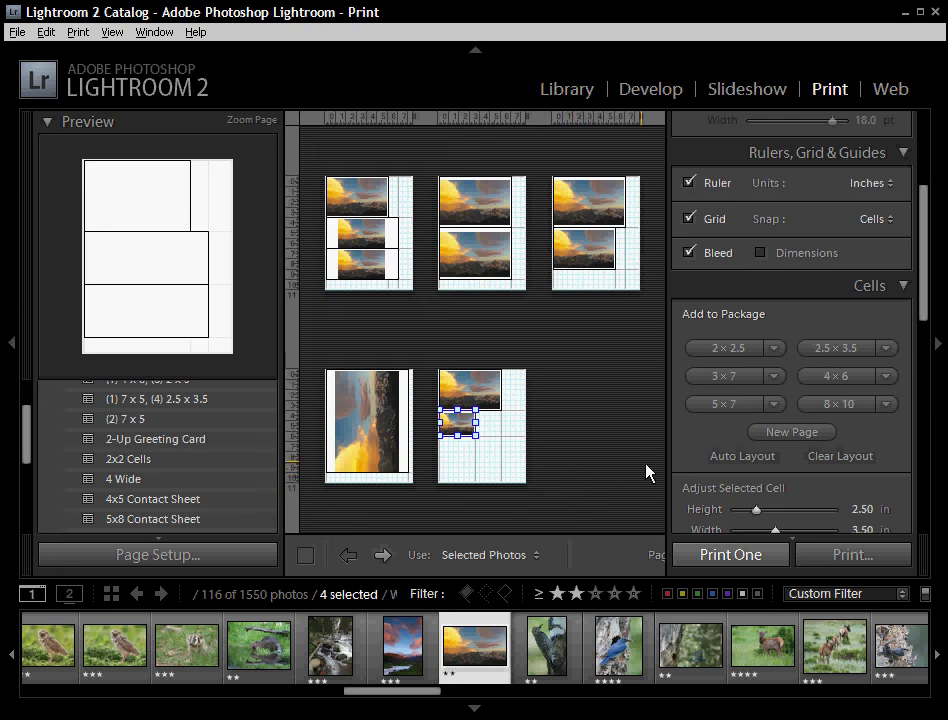
{"action": "left_click", "coordinate": [726, 463]}
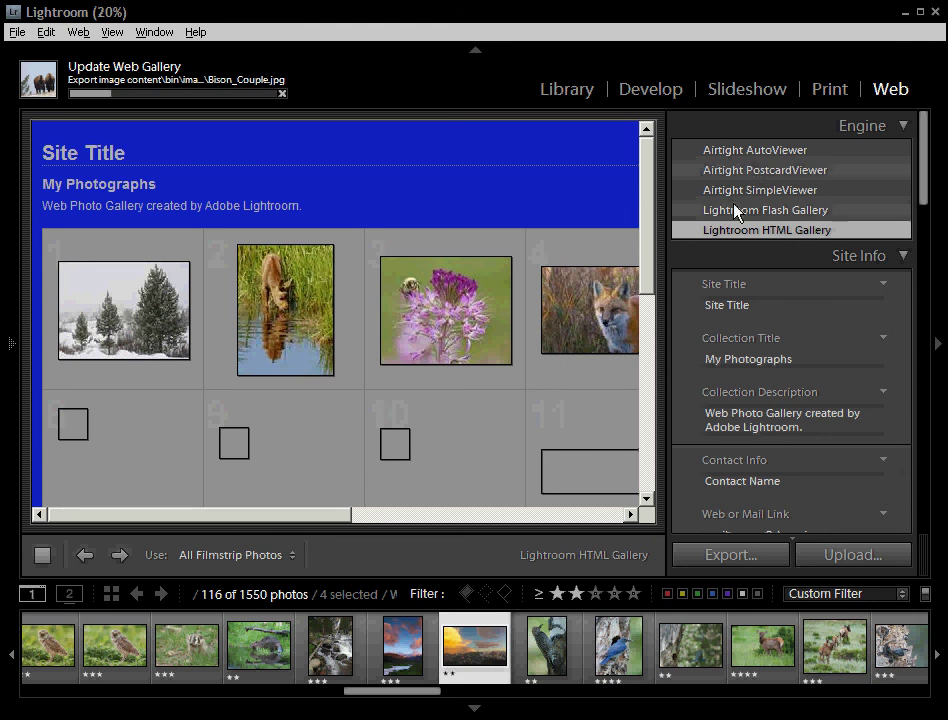
- Preview the filmstrip photos as a Lightroom HTML Gallery in the Web module
{"action": "mouse_move", "coordinate": [925, 178]}
{"action": "left_mouse_down"}
{"action": "mouse_move", "coordinate": [937, 270]}
{"action": "mouse_move", "coordinate": [929, 510]}
{"action": "mouse_move", "coordinate": [929, 387]}
{"action": "mouse_move", "coordinate": [910, 340]}
{"action": "mouse_move", "coordinate": [913, 192]}
{"action": "left_mouse_up"}
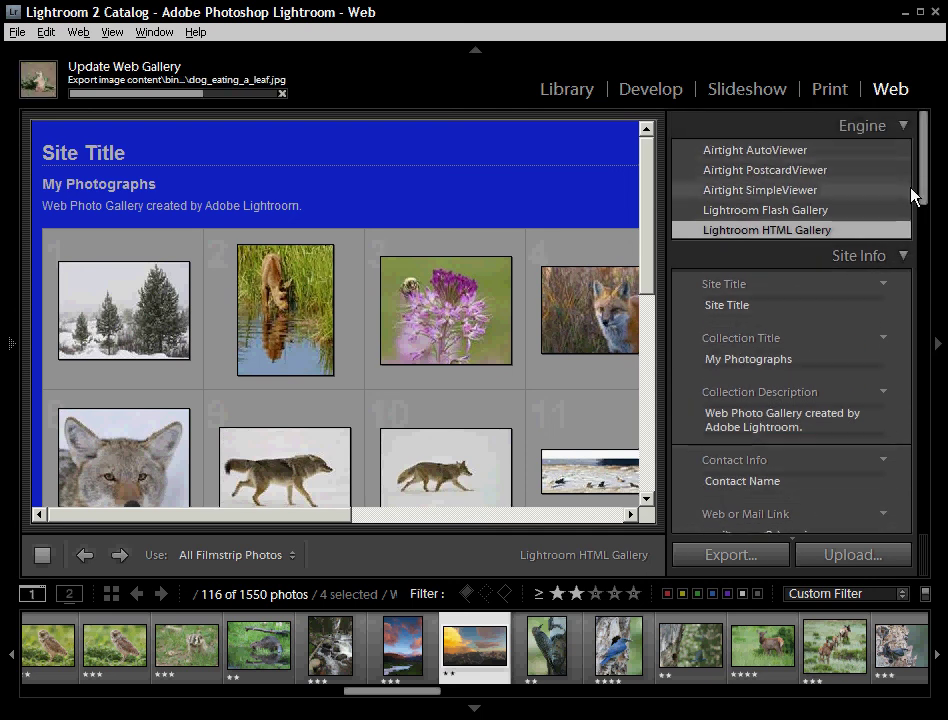
- Switch the web gallery engine to Airtight PostcardViewer, previewing postcards in 3 columns
{"action": "left_click", "coordinate": [778, 172]}
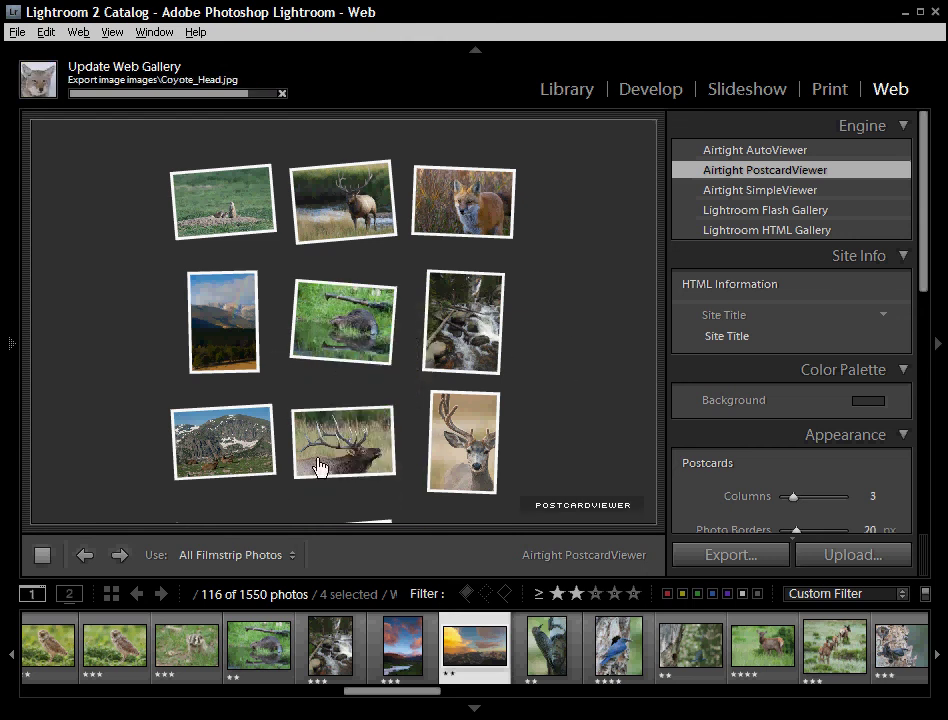
{"action": "left_click", "coordinate": [352, 477]}
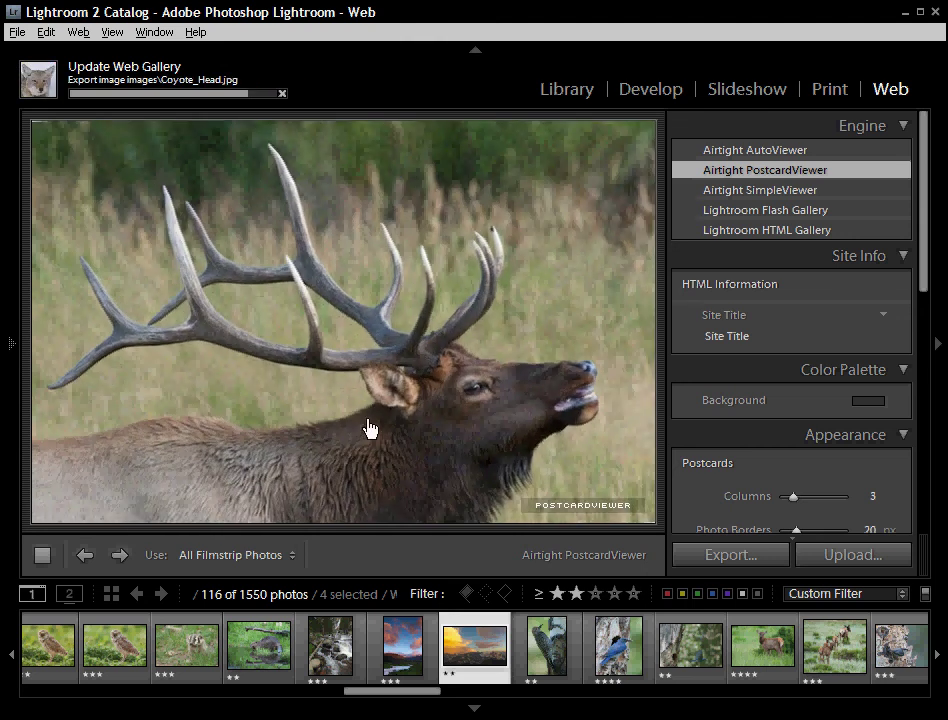
{"action": "left_click", "coordinate": [380, 402]}
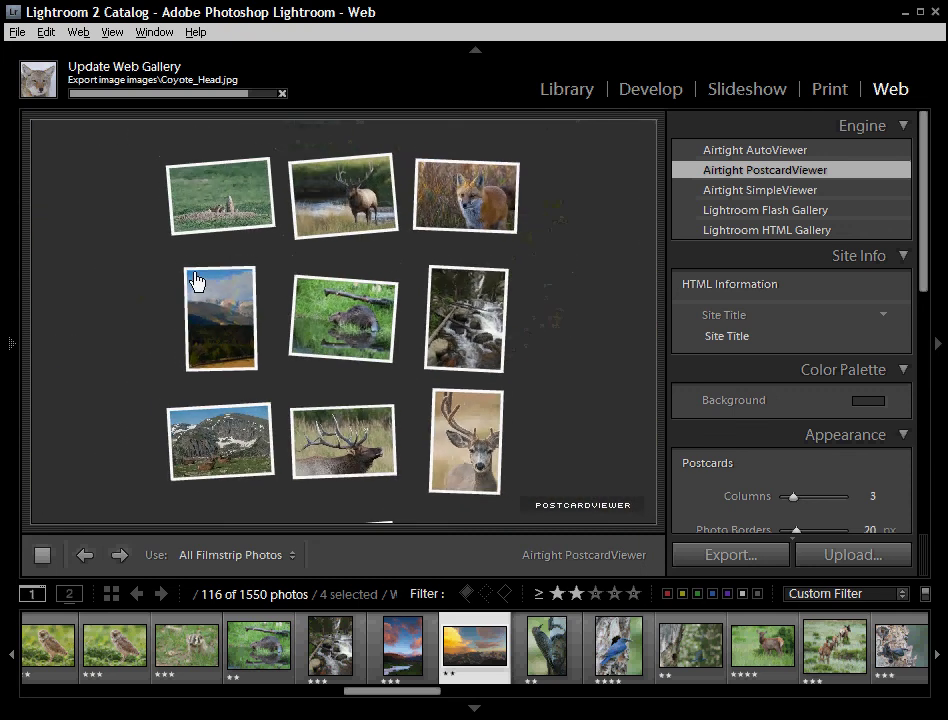